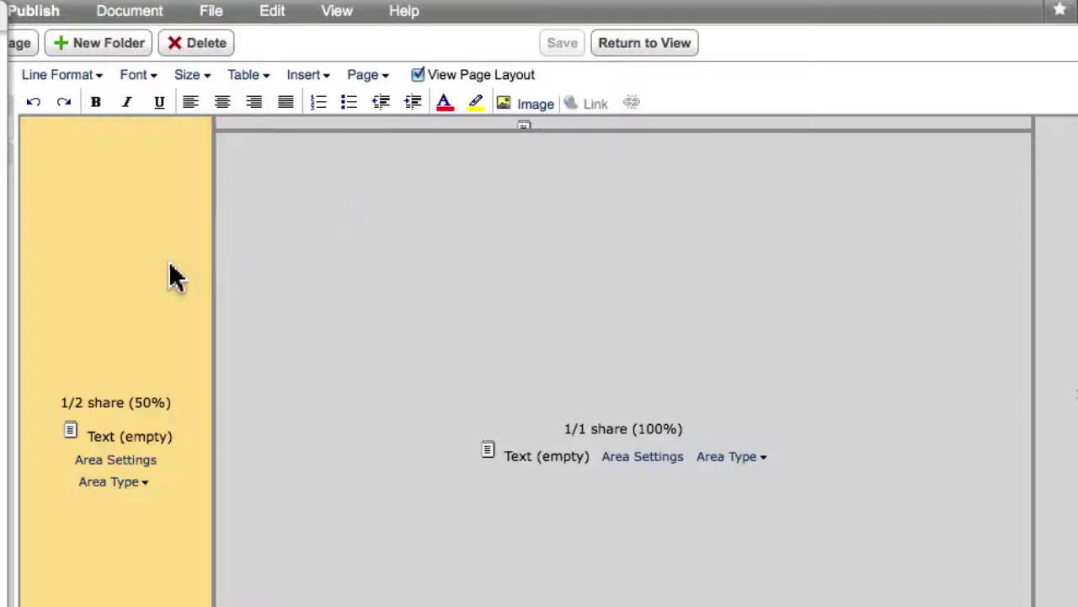
# Split the content area while keeping its existing settings, orient the resulting areas vertically, and add a third area below the selected one
pyautogui.click(360, 285)
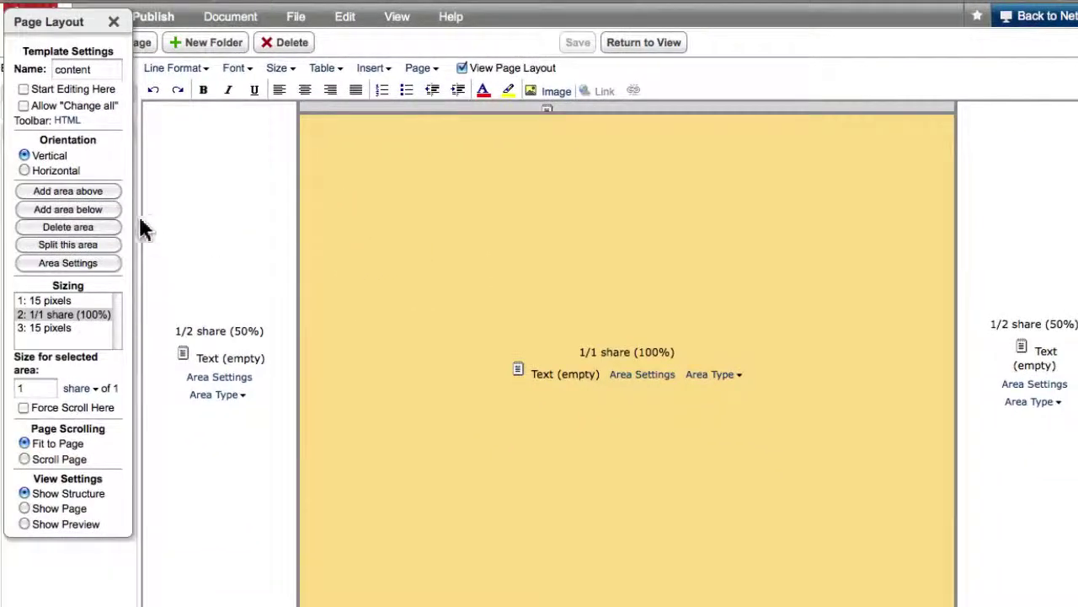
pyautogui.click(92, 246)
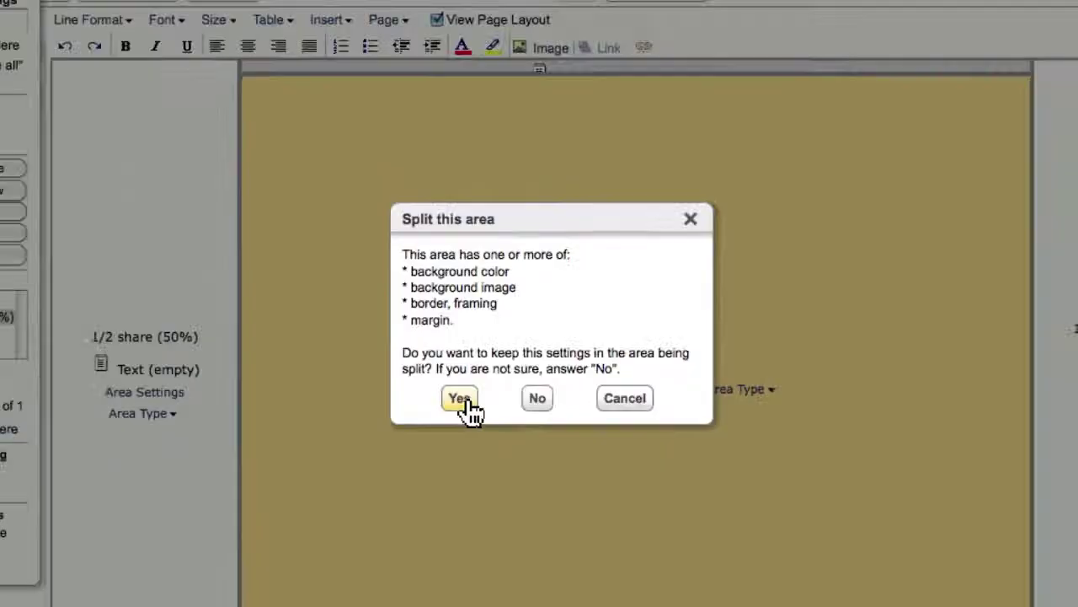
pyautogui.click(423, 459)
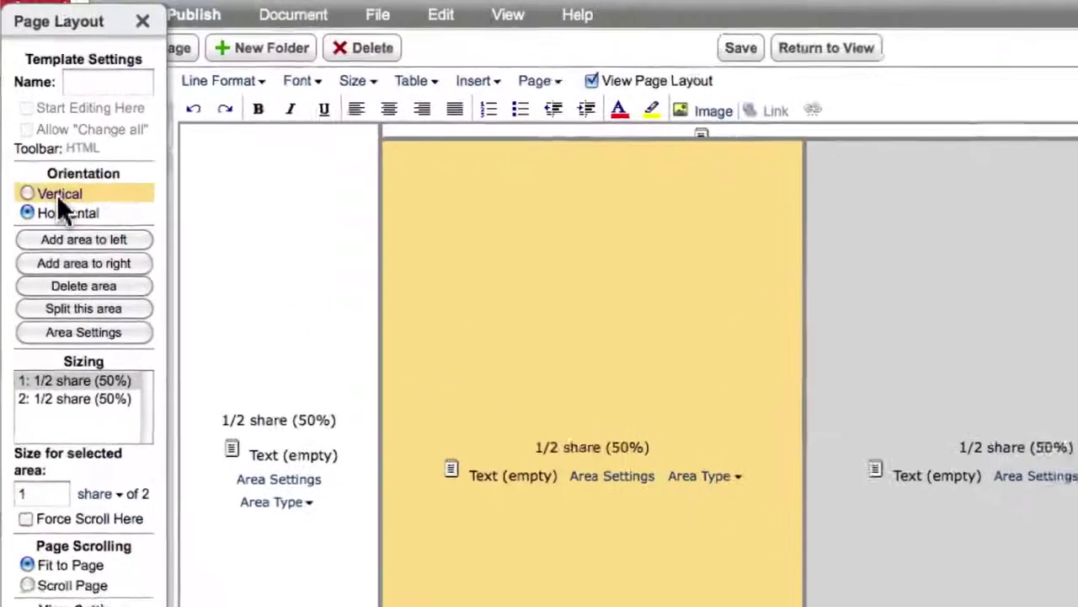
pyautogui.click(42, 155)
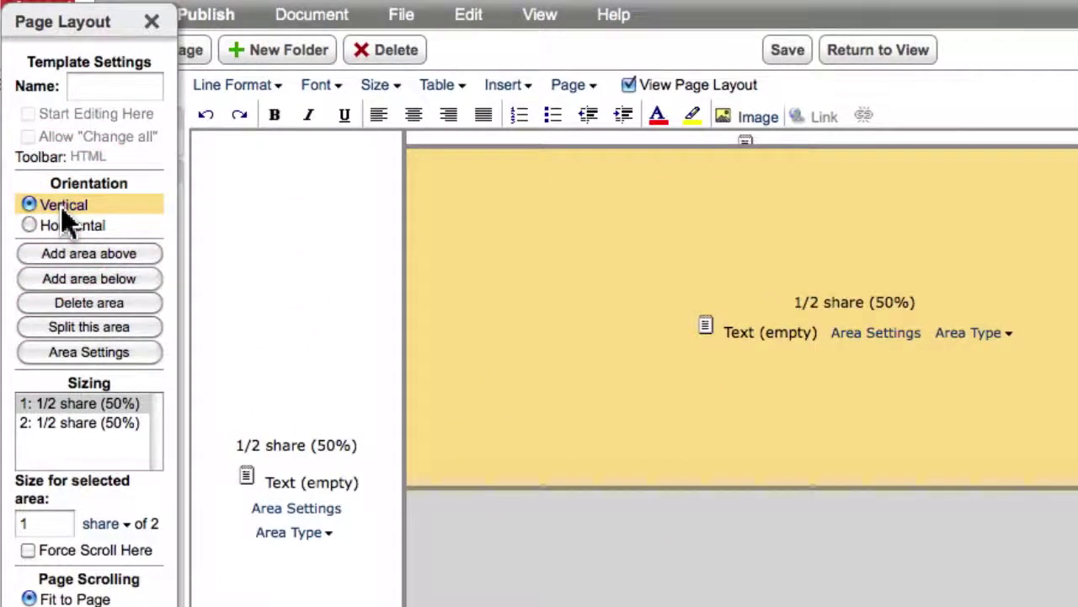
pyautogui.click(82, 280)
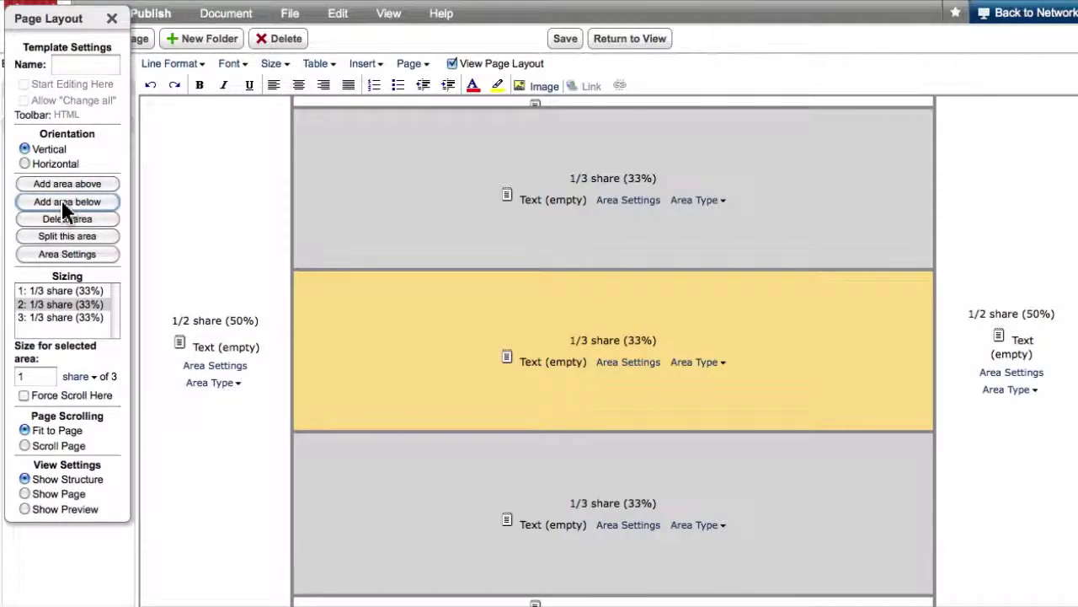
# Set the uppermost of the three content areas to 210 pixels high and select the area beneath it
pyautogui.click(453, 218)
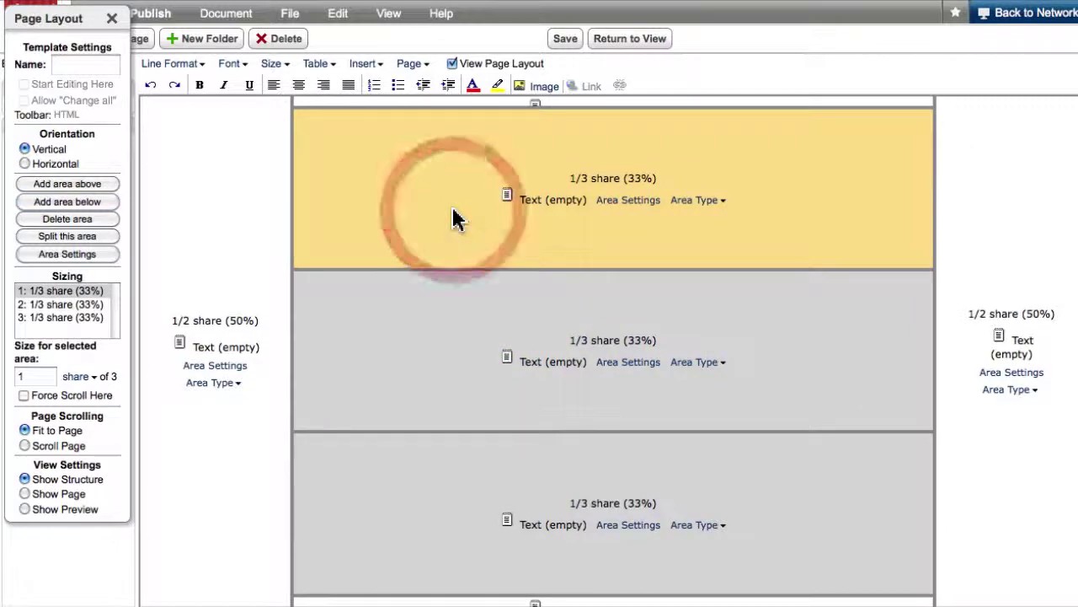
pyautogui.click(79, 381)
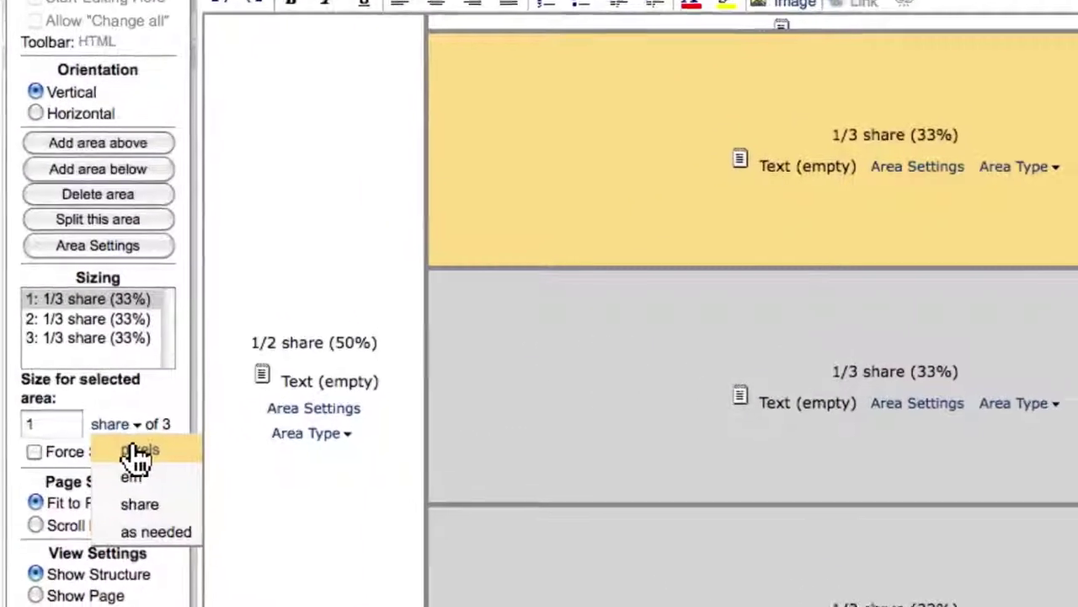
pyautogui.click(74, 390)
pyautogui.moveTo(36, 425); pyautogui.dragTo(4, 425)
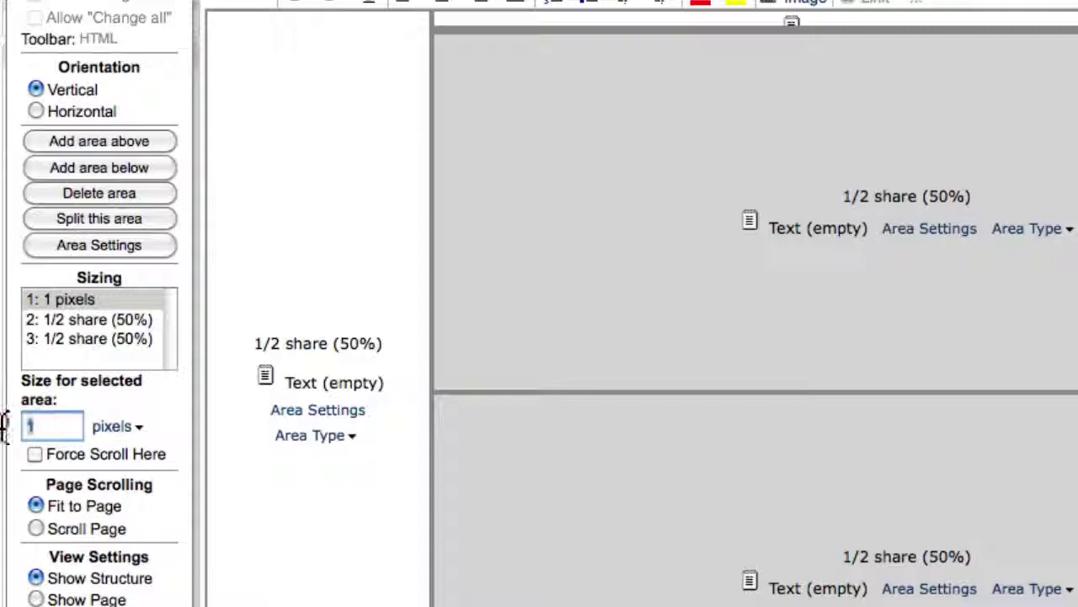
pyautogui.write('210')
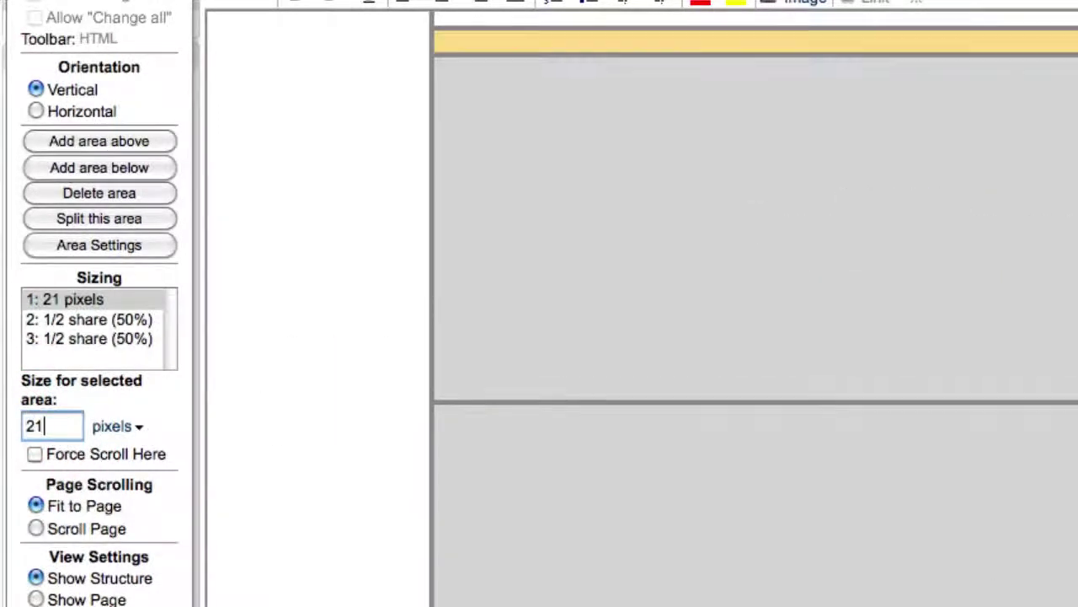
pyautogui.click(650, 415)
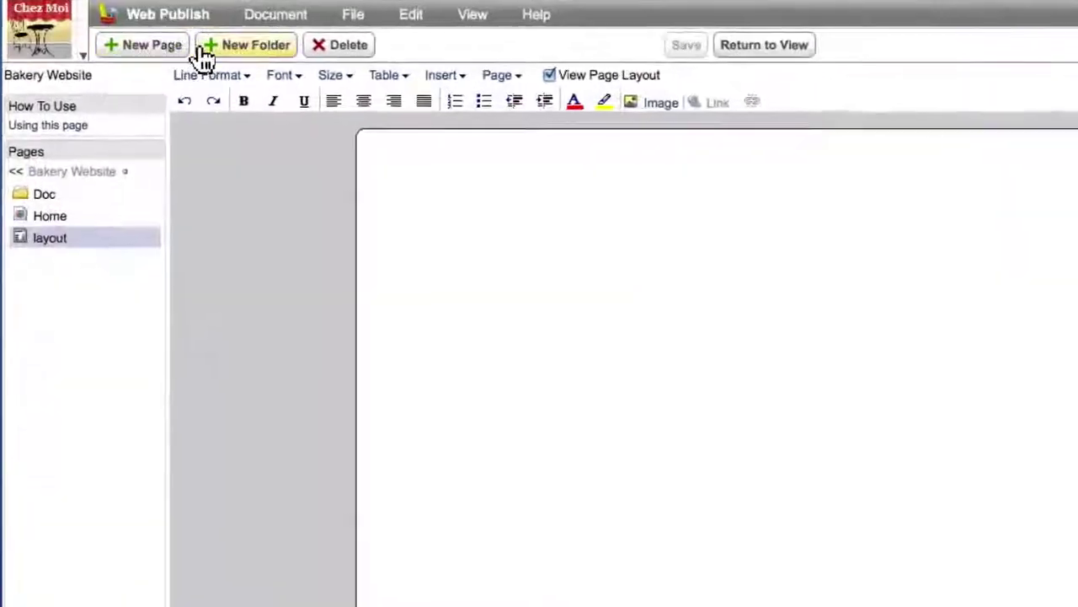
# Create a new folder named images in the Bakery Website document
pyautogui.click(253, 49)
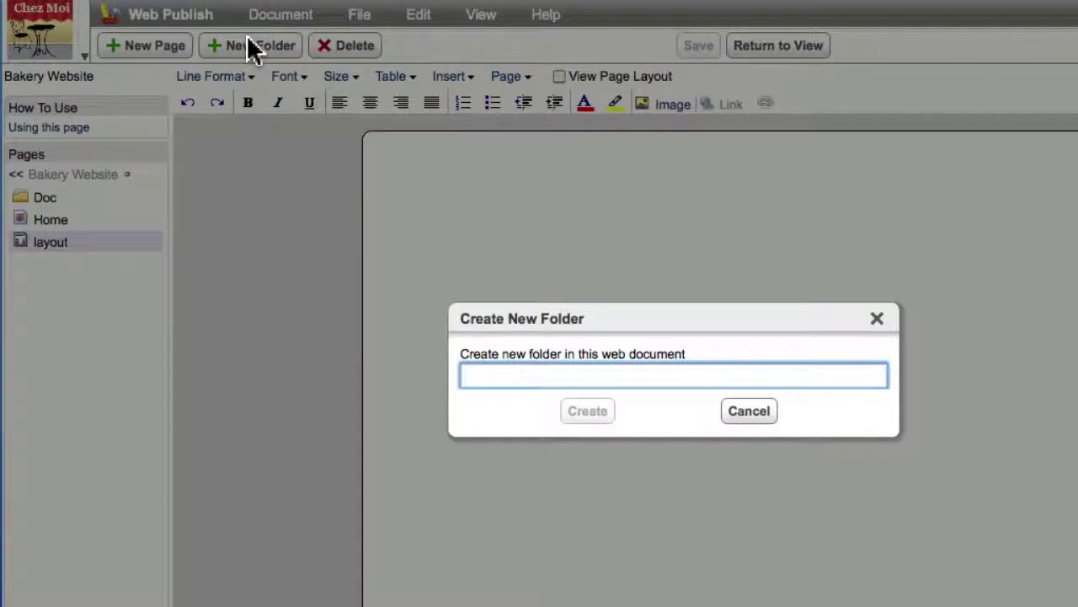
pyautogui.write('images')
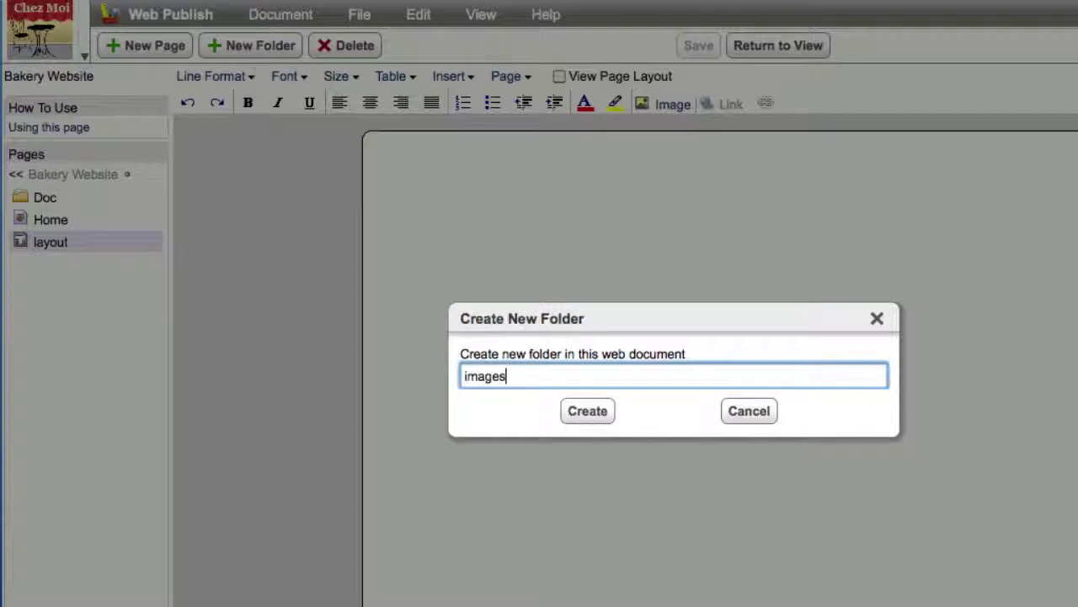
pyautogui.press('Return')
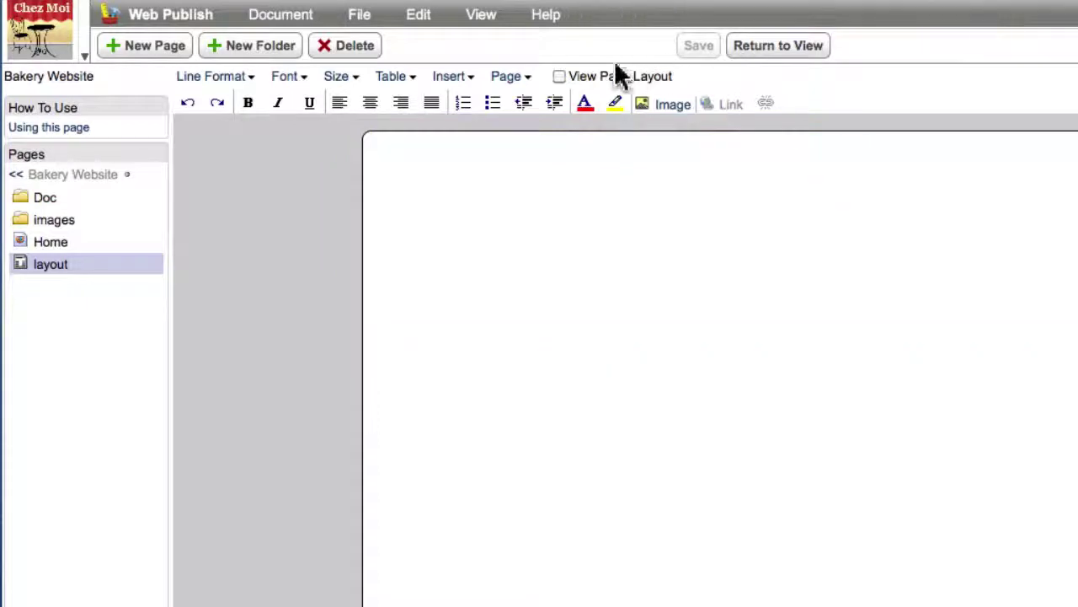
# Show the page layout and enable a background image for the 210-pixel banner area
pyautogui.click(561, 75)
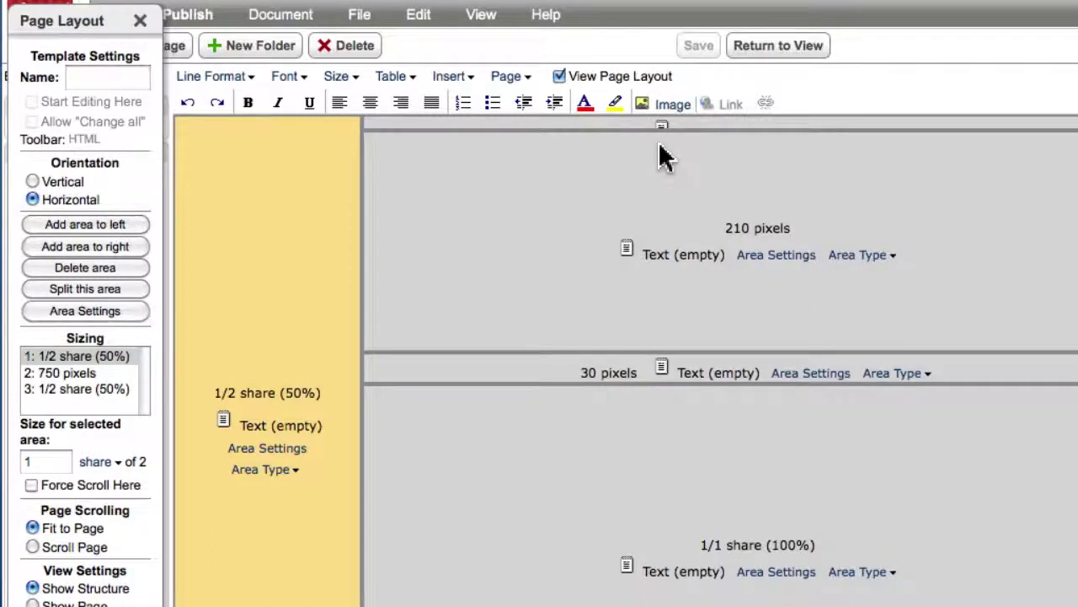
pyautogui.click(769, 256)
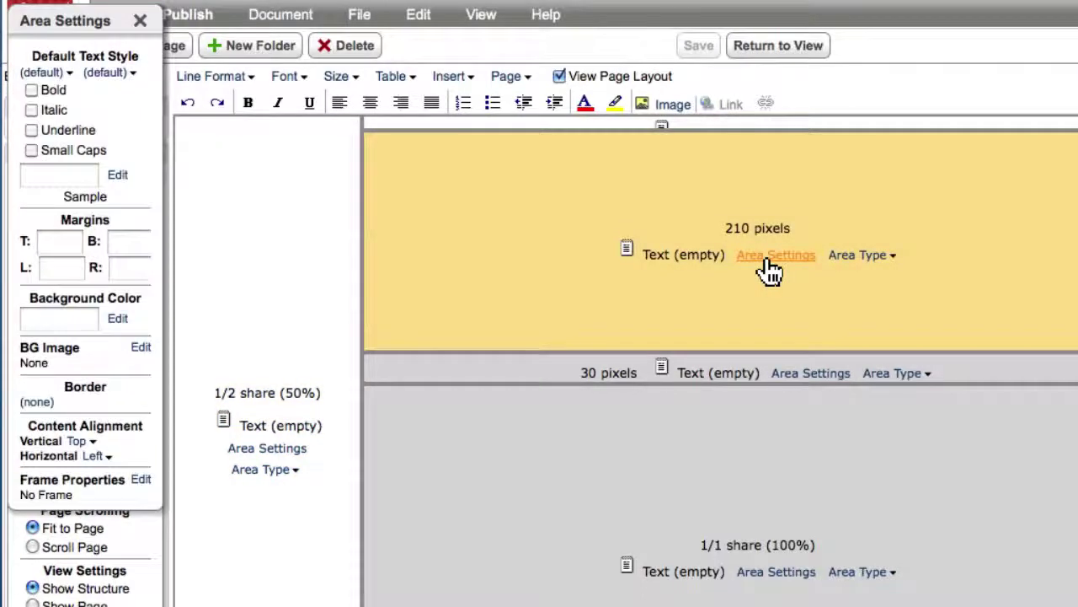
pyautogui.click(140, 349)
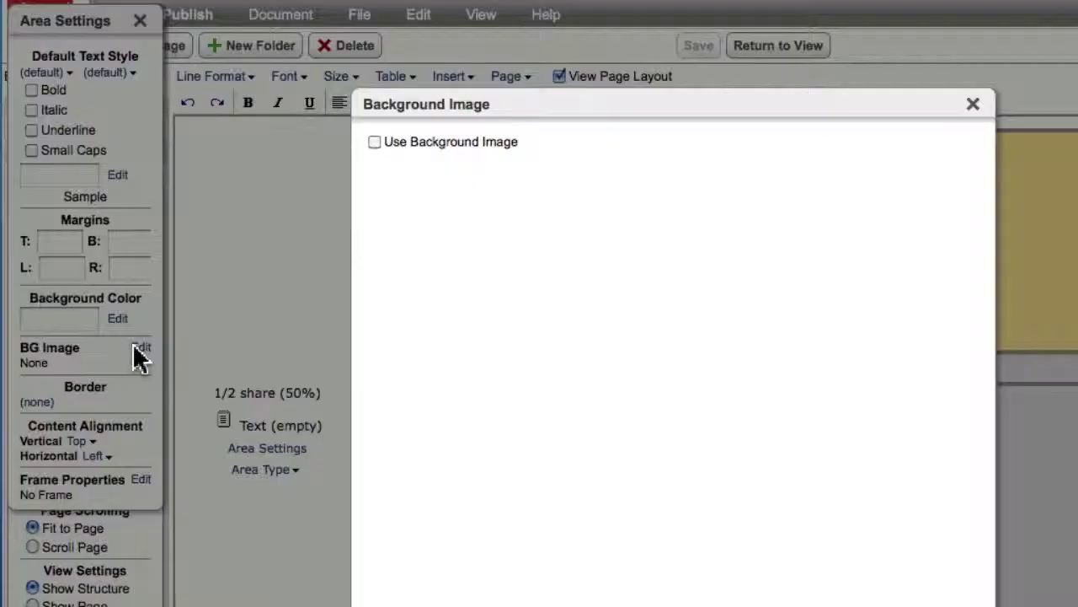
pyautogui.click(374, 143)
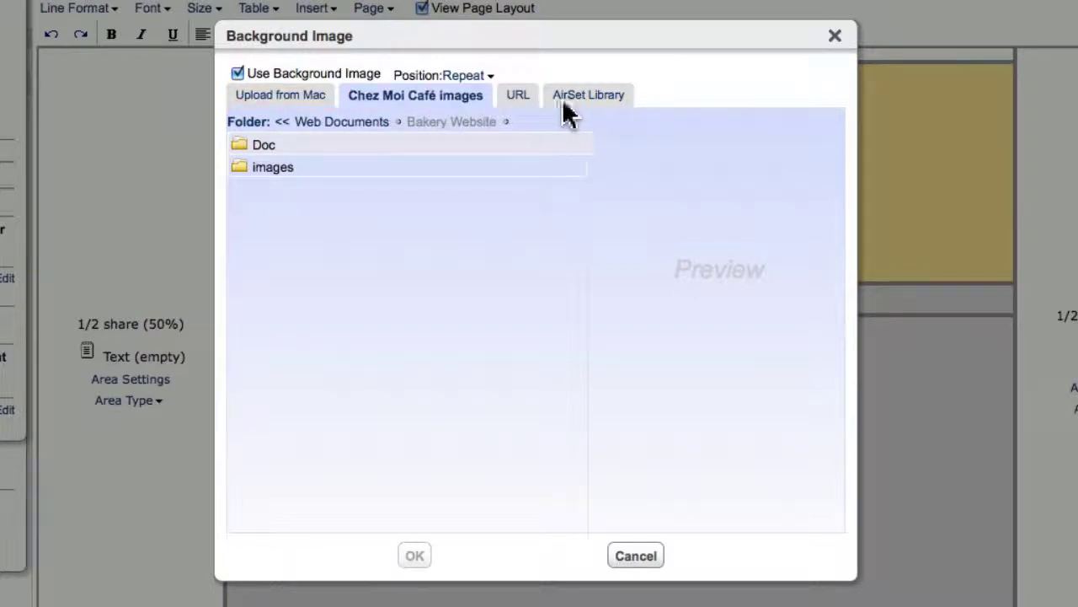
# Examine the available background image sources: Mac upload, Chez Moi Café images, URL and AirSet Library
pyautogui.click(301, 99)
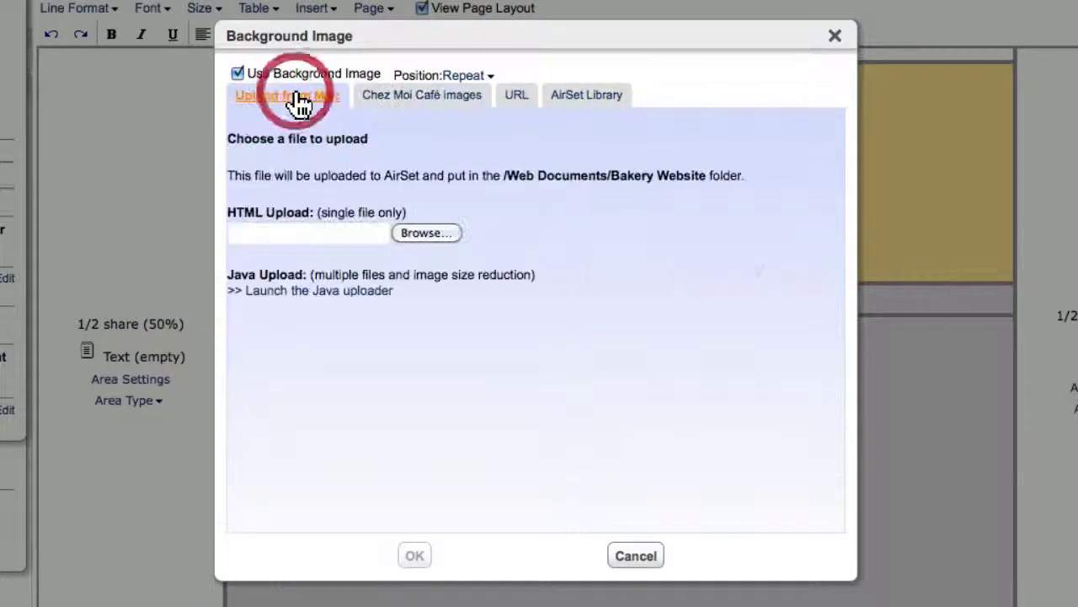
pyautogui.click(413, 103)
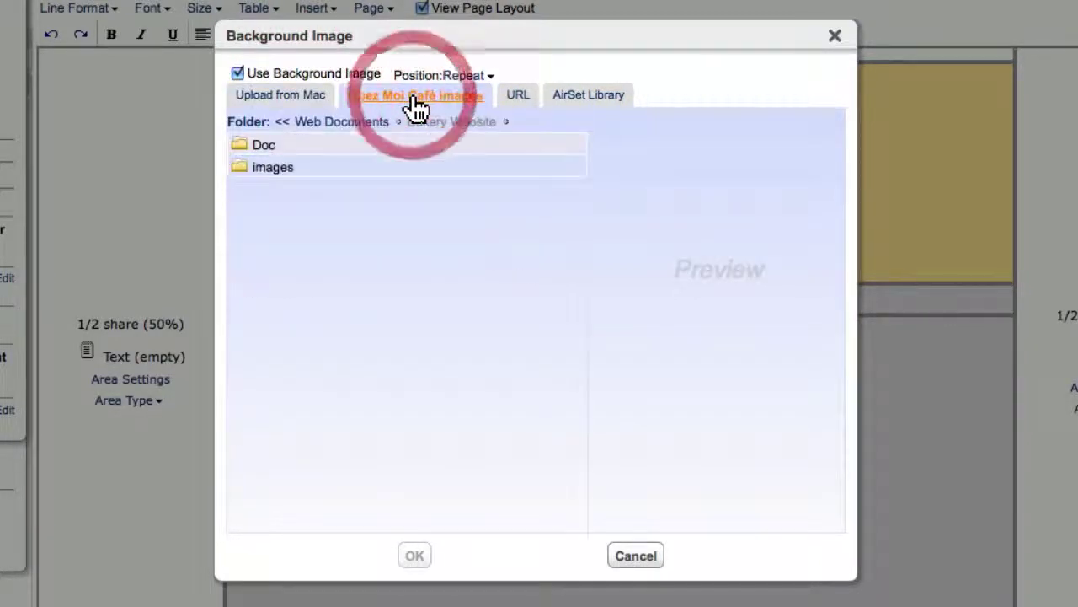
pyautogui.click(519, 99)
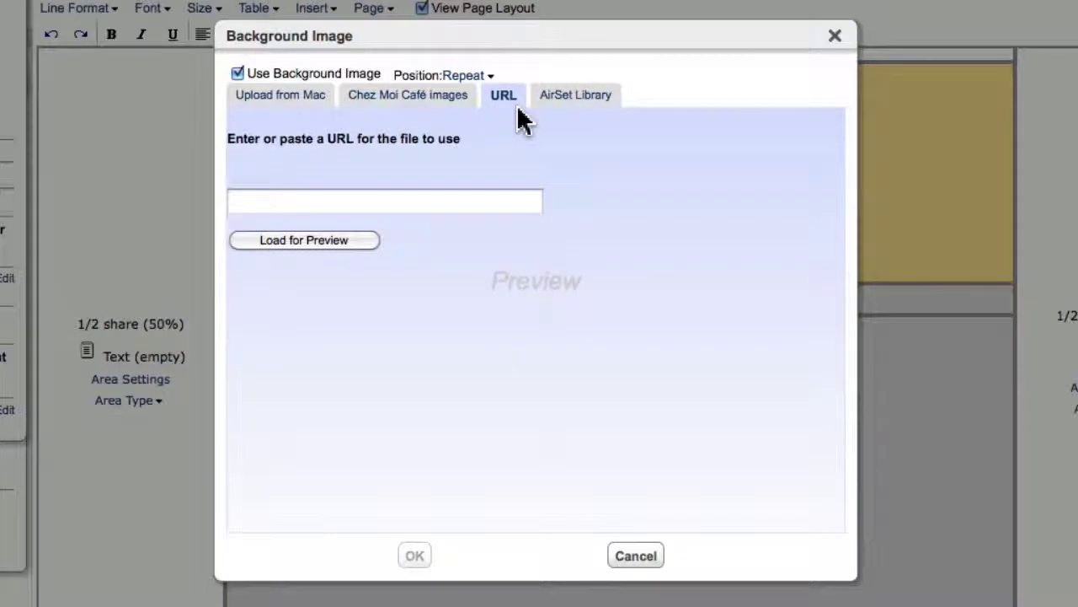
pyautogui.click(595, 111)
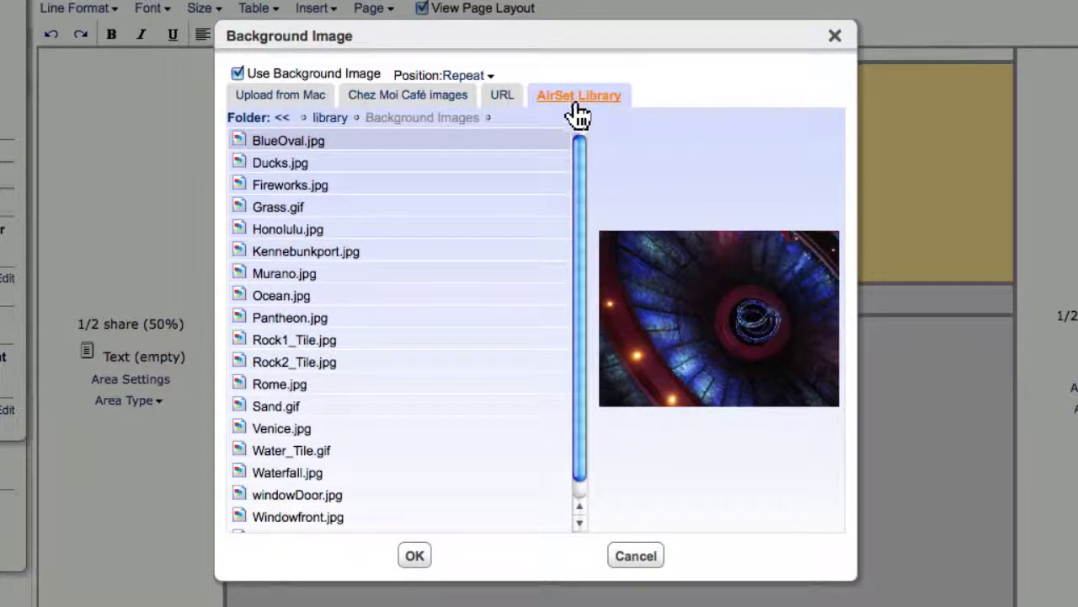
# Upload the Bakery Banner image from the Mac's Bakery Example folder into the website's images folder as the background image
pyautogui.click(380, 106)
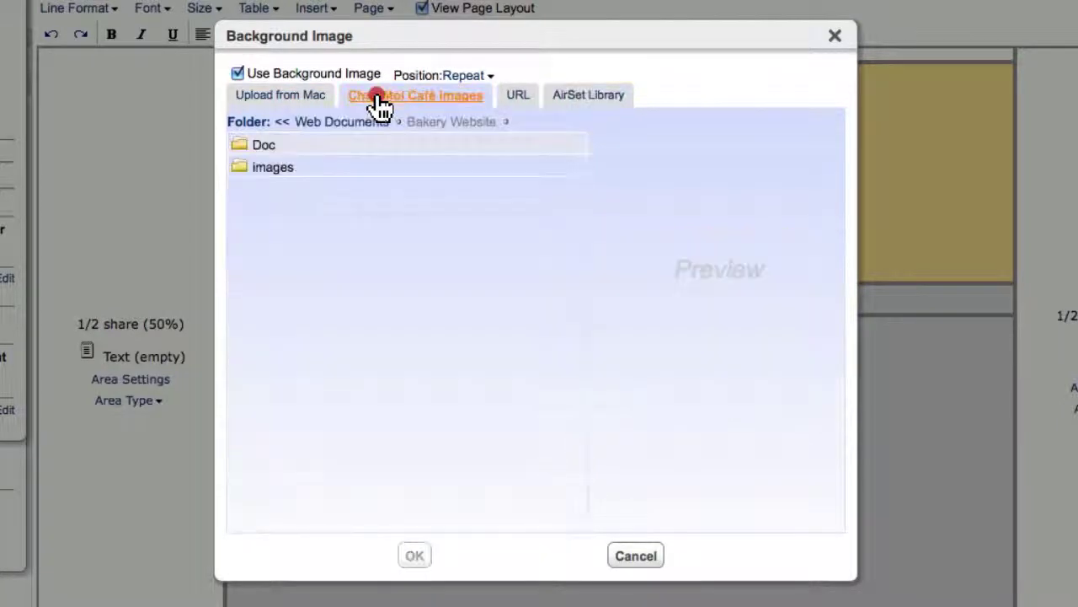
pyautogui.click(287, 171)
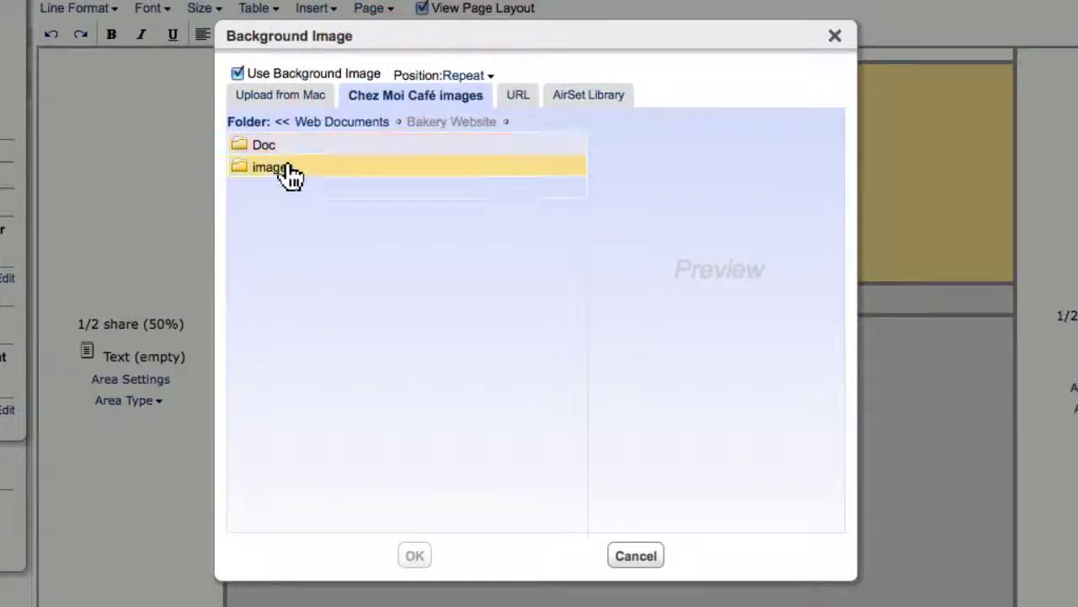
pyautogui.click(285, 167)
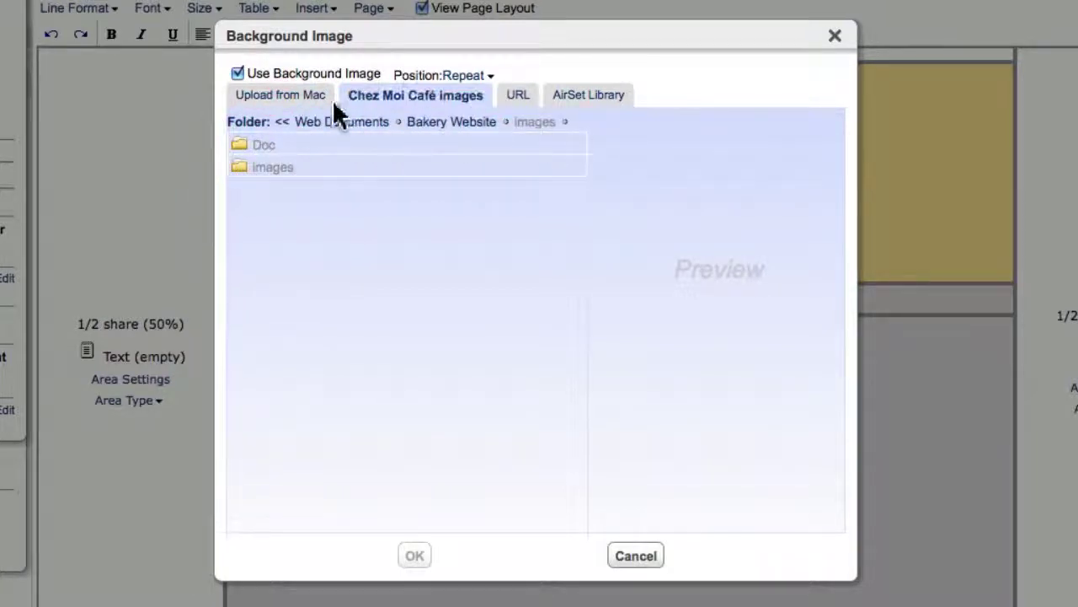
pyautogui.click(306, 96)
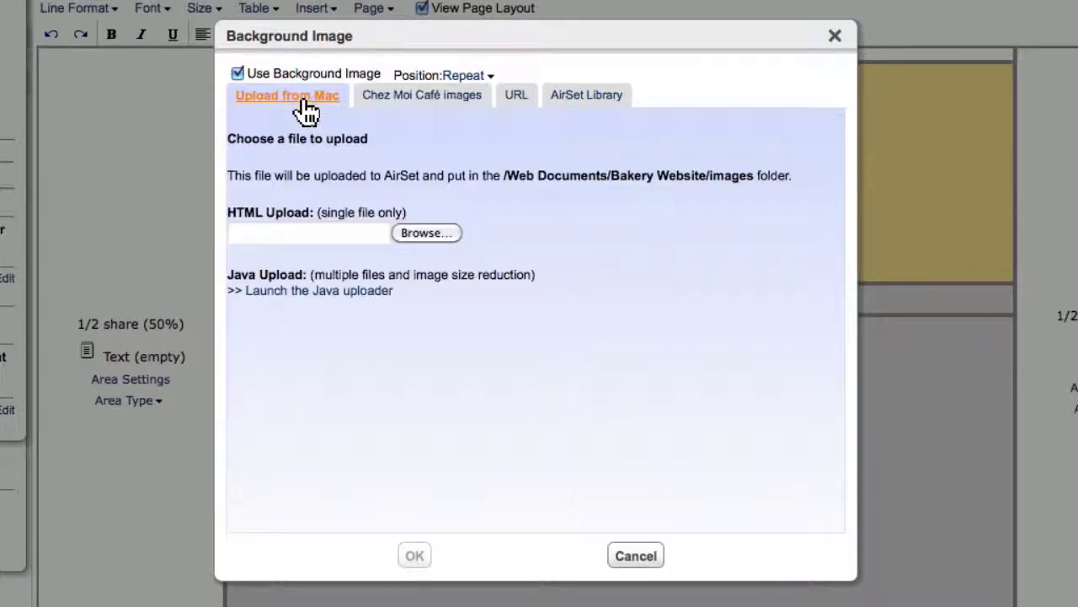
pyautogui.click(413, 233)
pyautogui.click(671, 99)
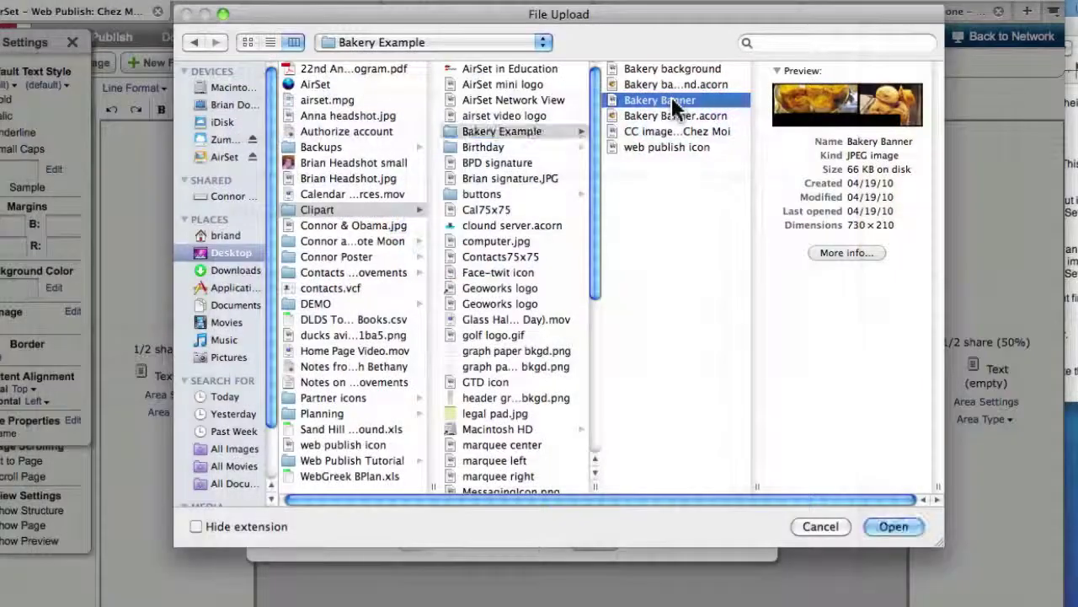
pyautogui.click(896, 519)
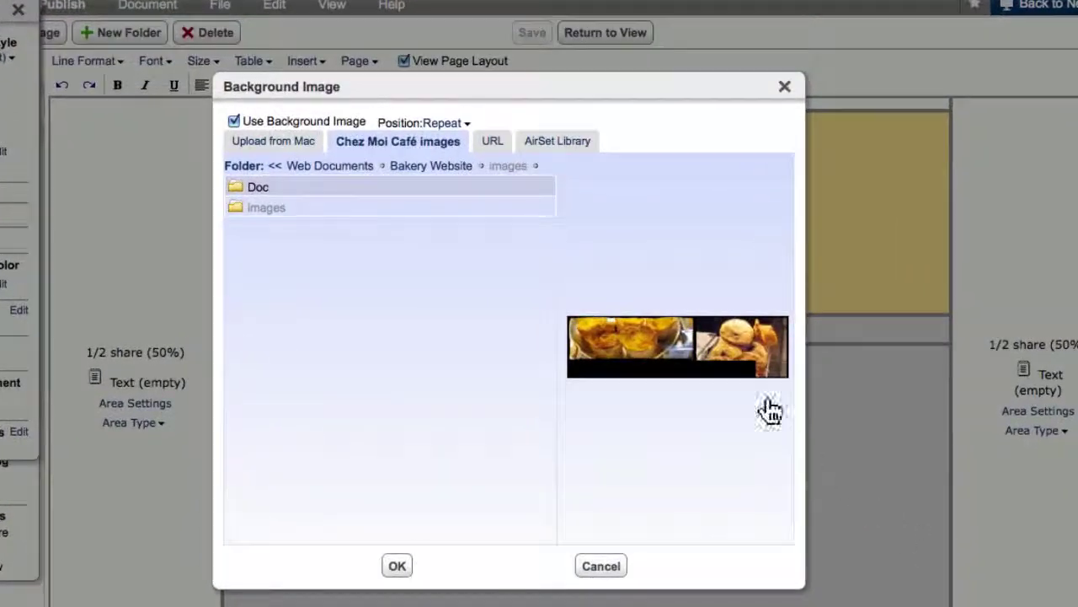
# Apply the banner background with its position set to Top Center, close the area settings, and show the editable page contents
pyautogui.click(448, 135)
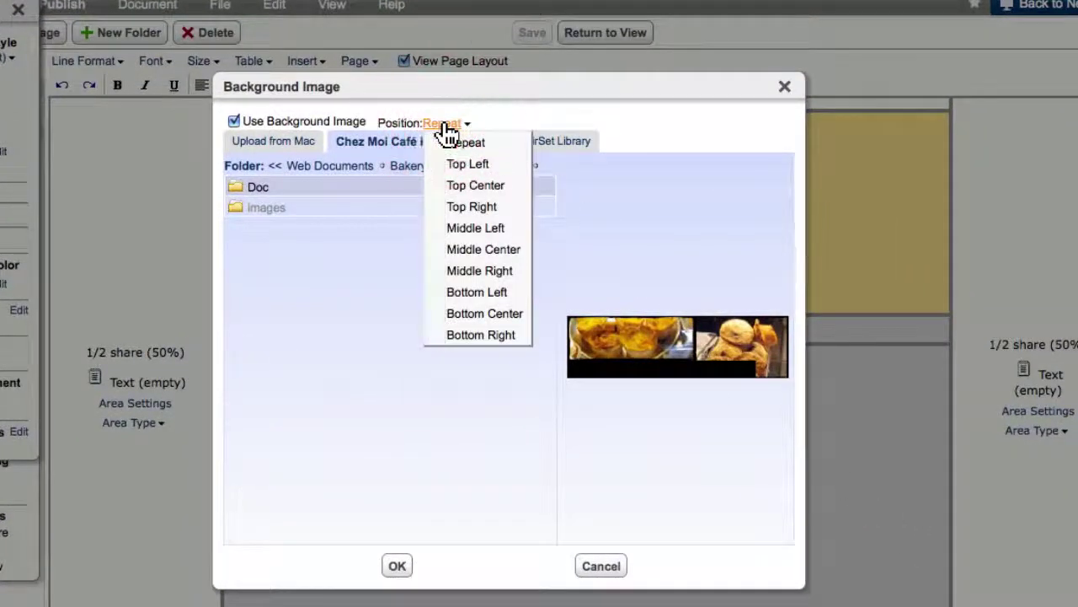
pyautogui.click(475, 187)
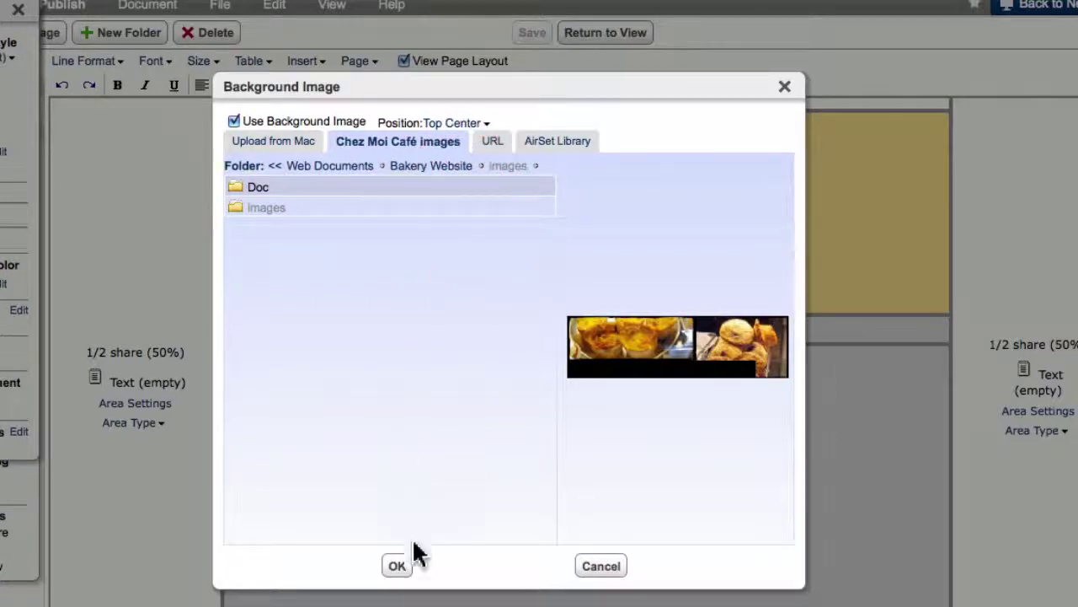
pyautogui.click(401, 566)
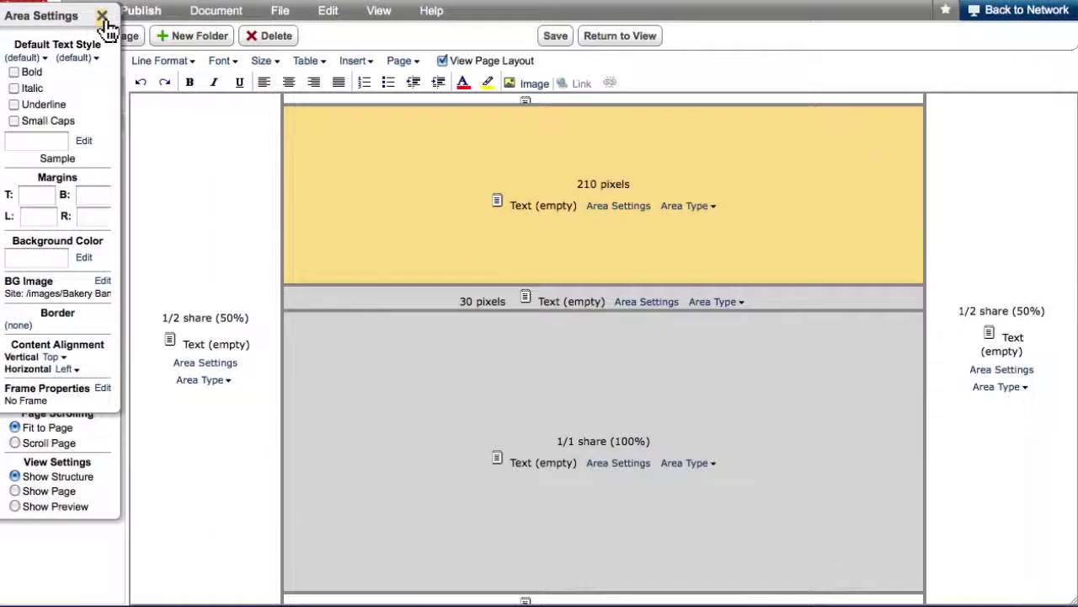
pyautogui.click(18, 10)
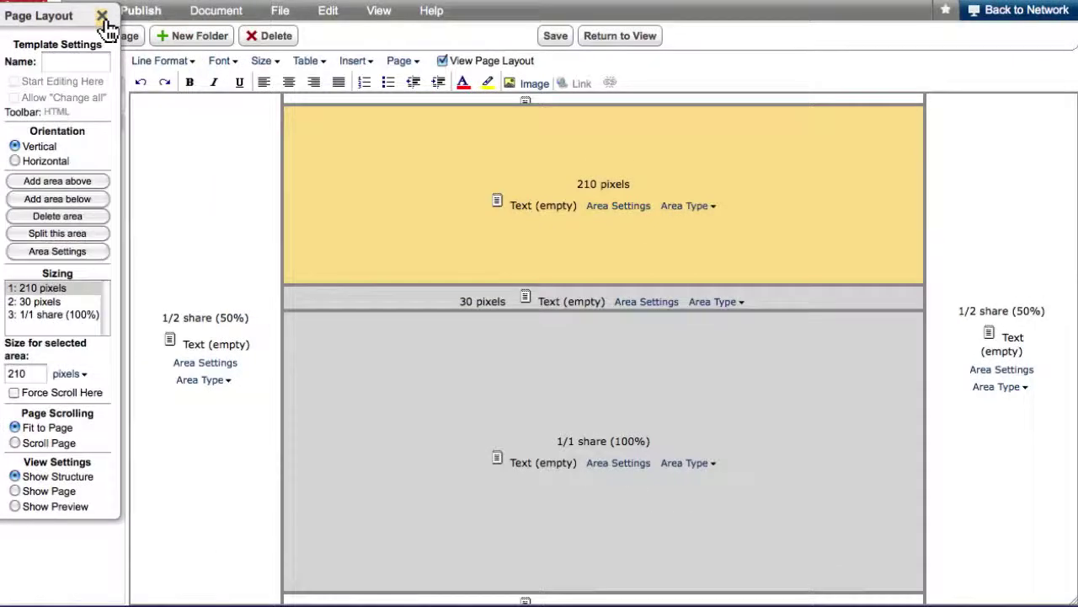
pyautogui.click(53, 496)
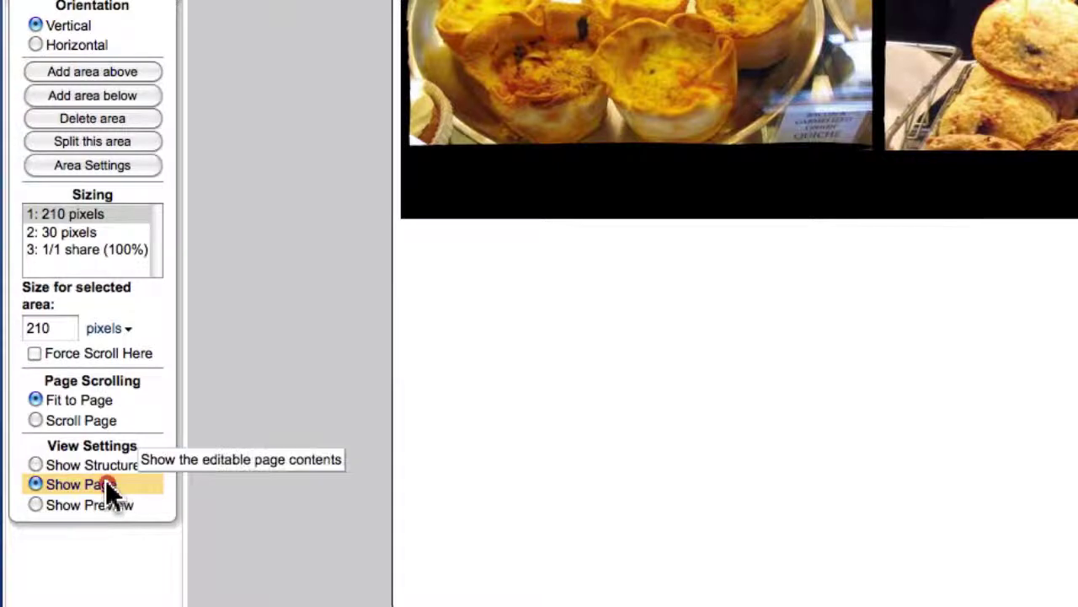
pyautogui.click(106, 480)
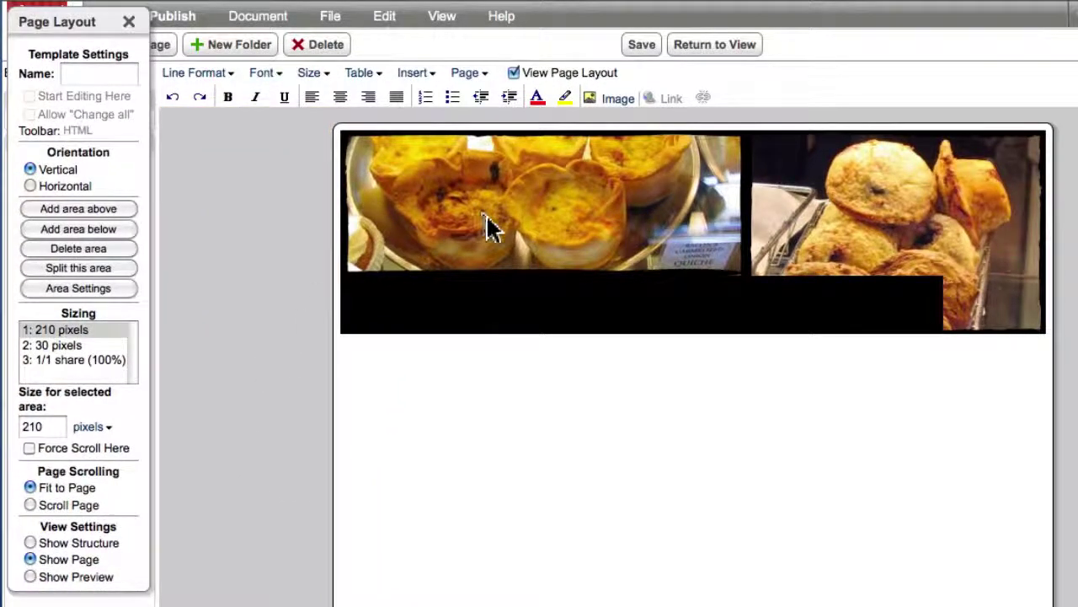
# Set the 210-pixel banner area's default text style to Times, size 32, bold and italic
pyautogui.click(433, 278)
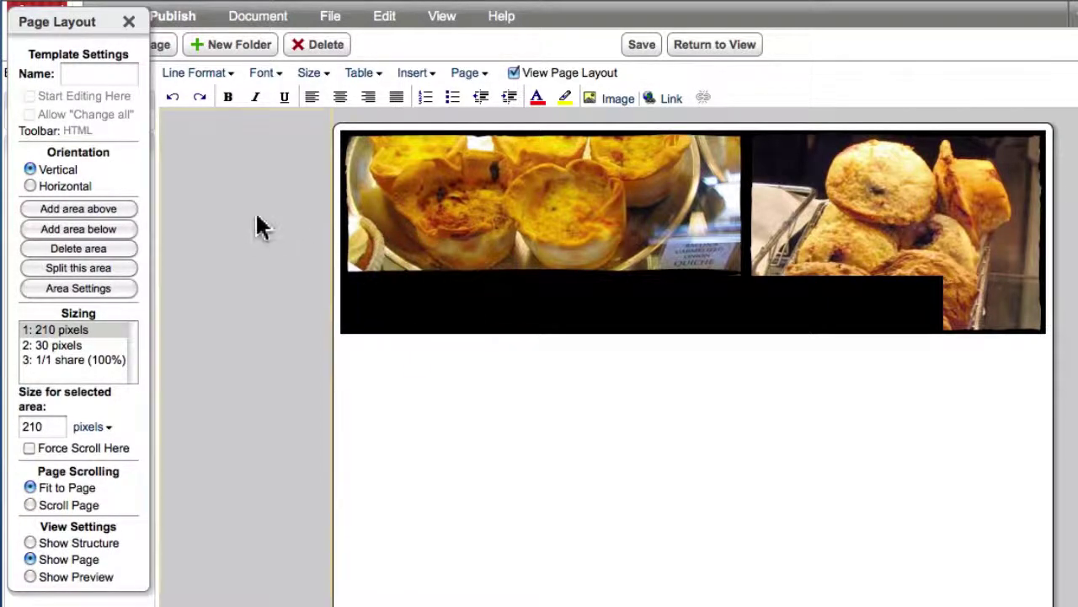
pyautogui.click(120, 289)
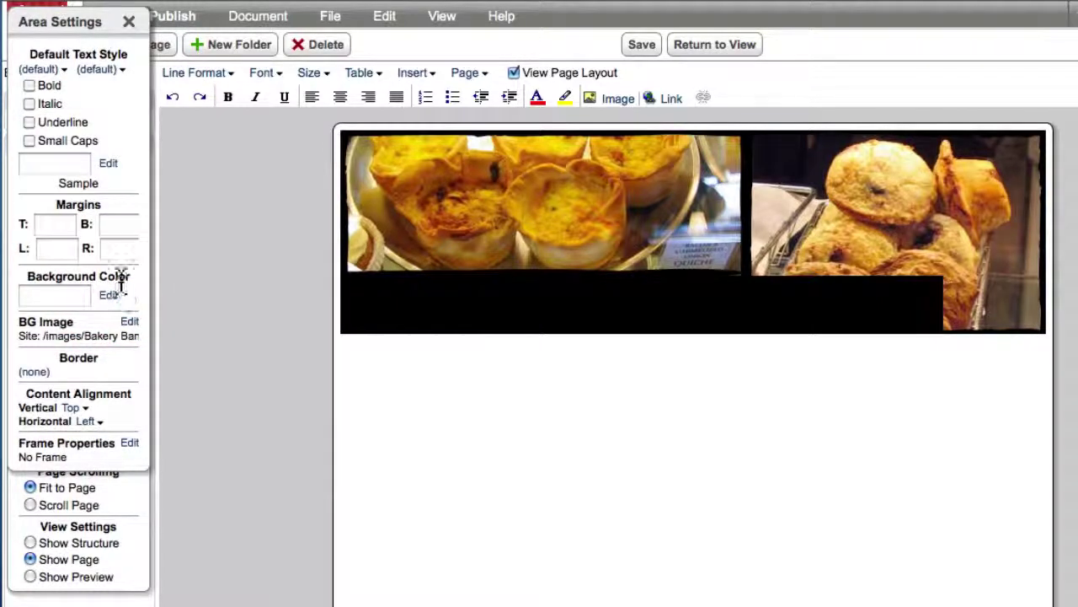
pyautogui.click(53, 71)
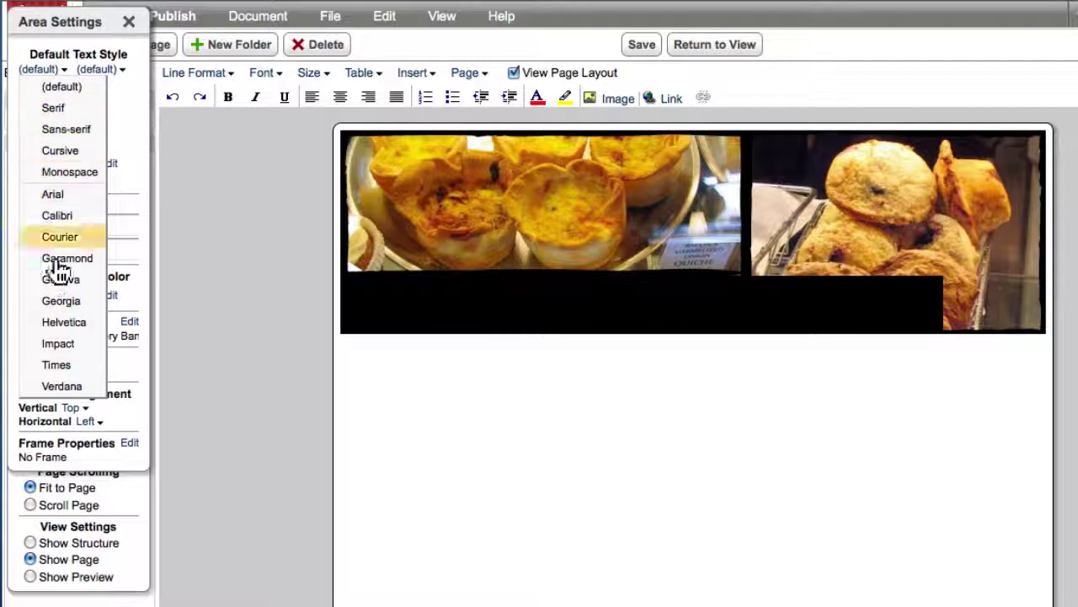
pyautogui.click(72, 365)
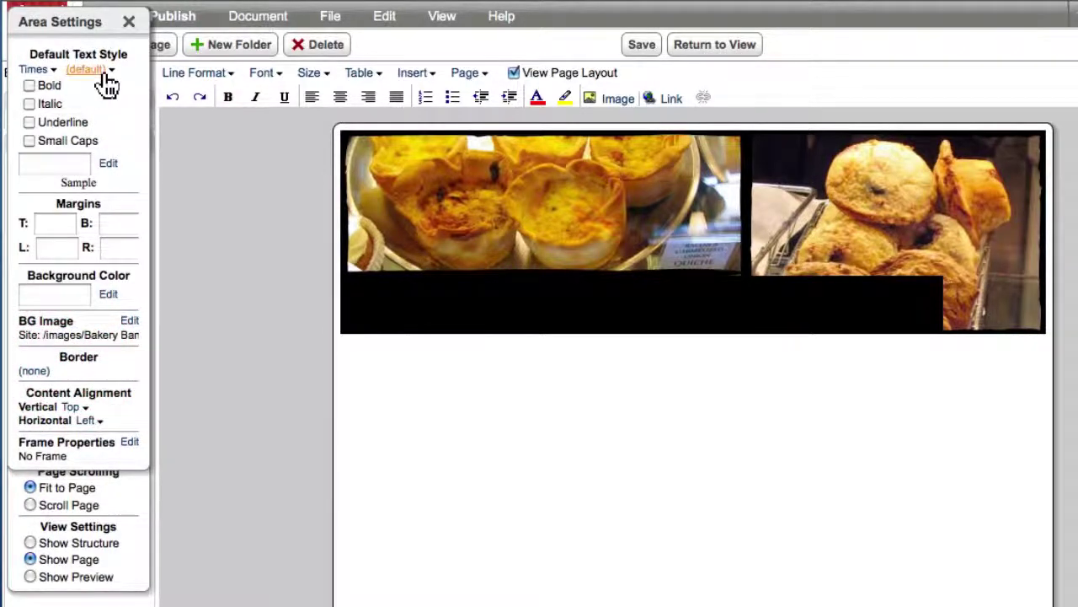
pyautogui.click(103, 72)
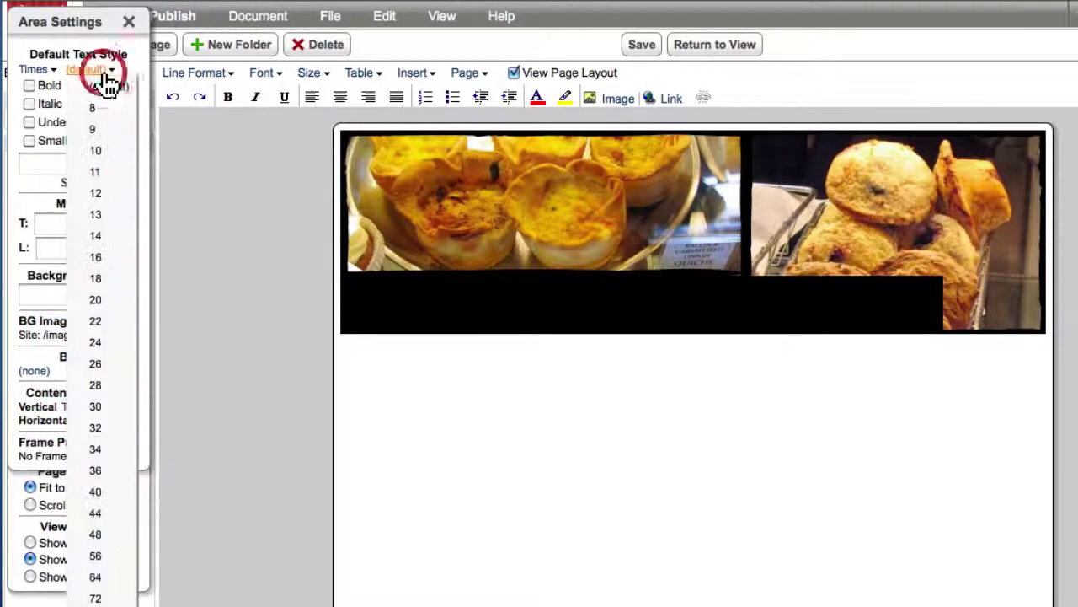
pyautogui.click(98, 430)
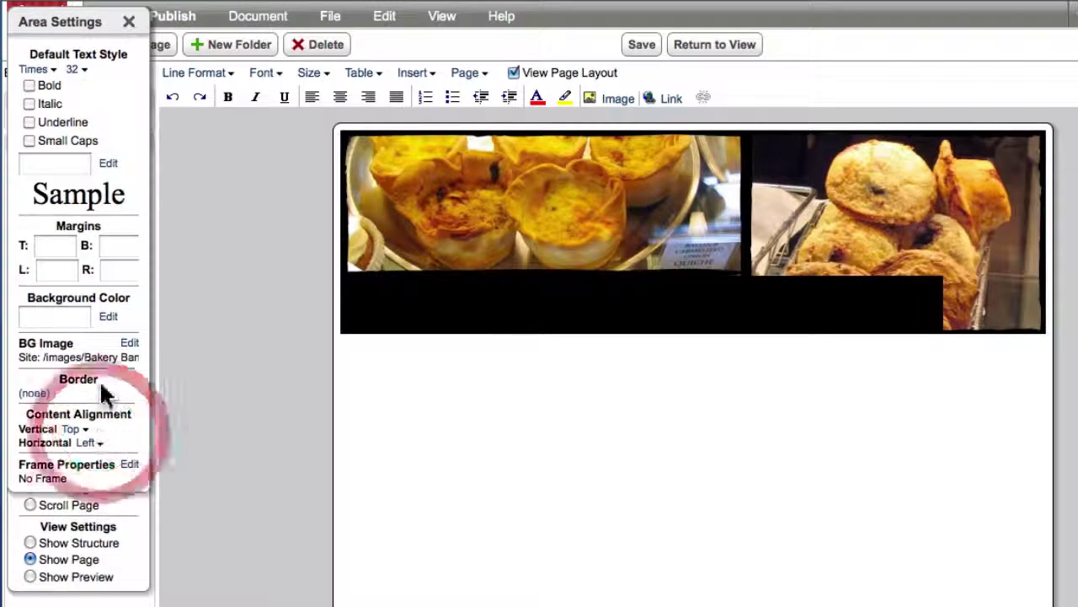
pyautogui.click(30, 86)
pyautogui.click(30, 104)
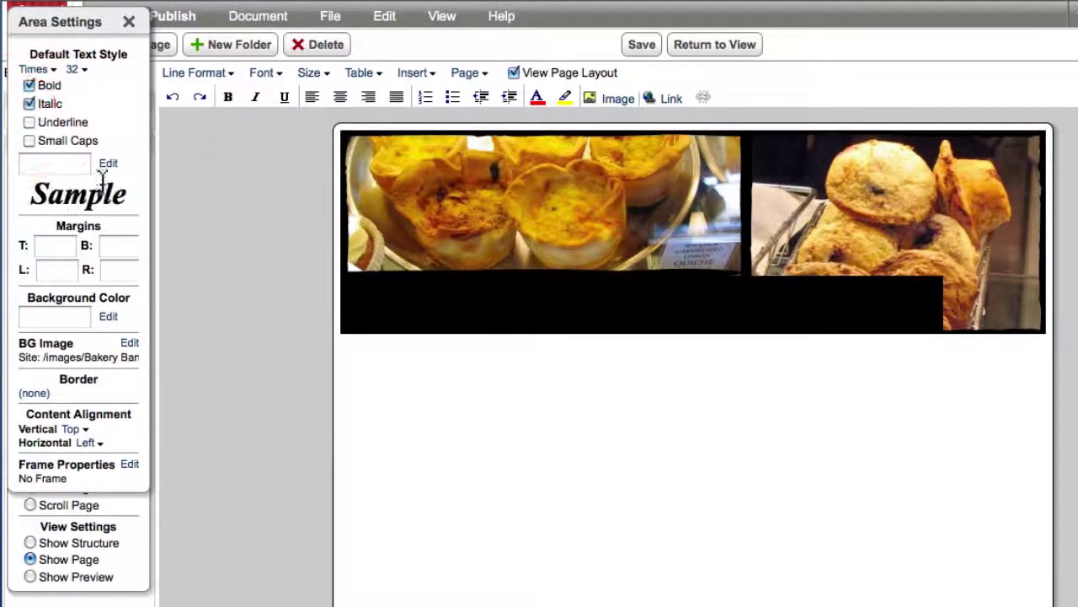
# Set the banner area's default text color to yellow (#ffff00) and its margins to 160 top and 90 left
pyautogui.click(109, 163)
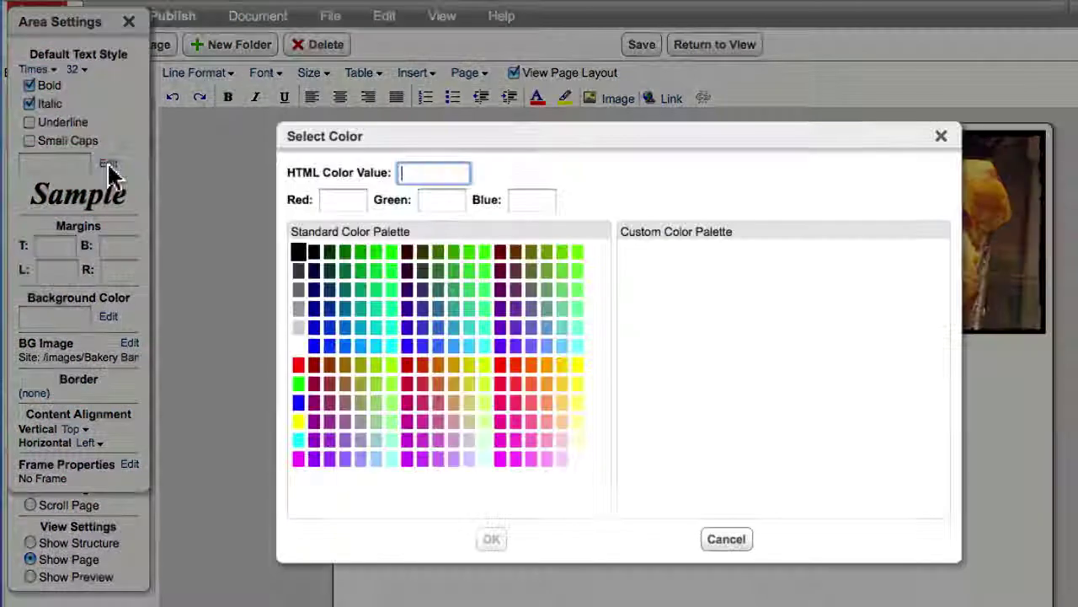
pyautogui.click(578, 365)
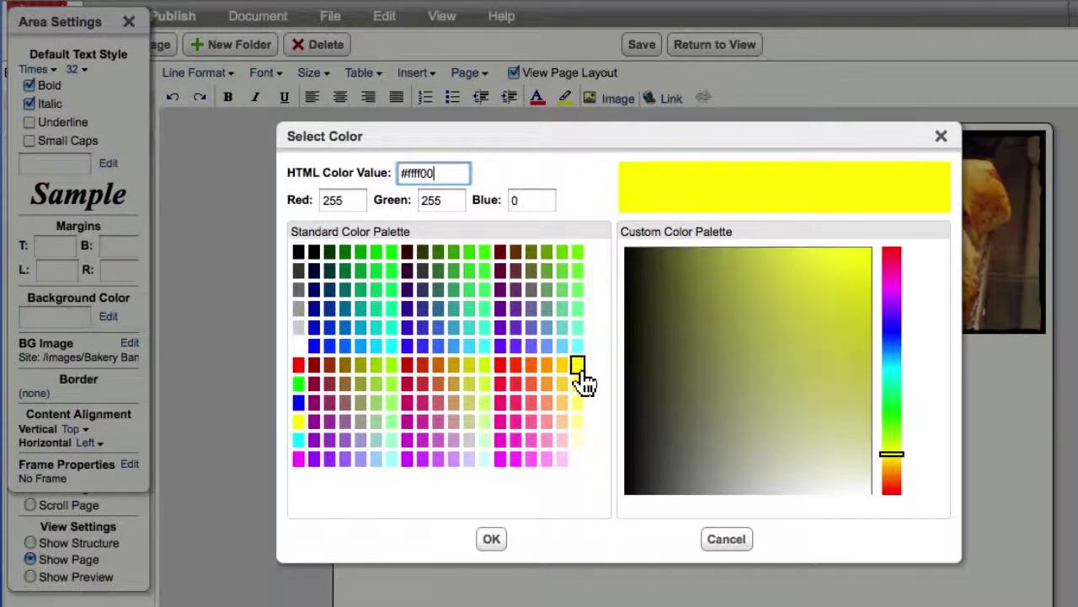
pyautogui.click(492, 539)
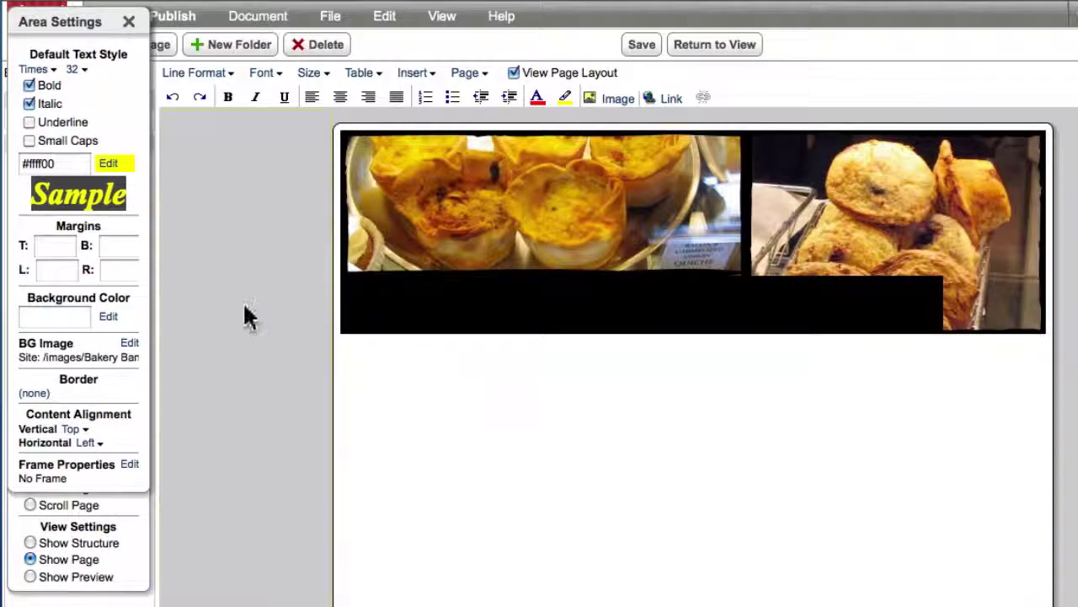
pyautogui.click(58, 247)
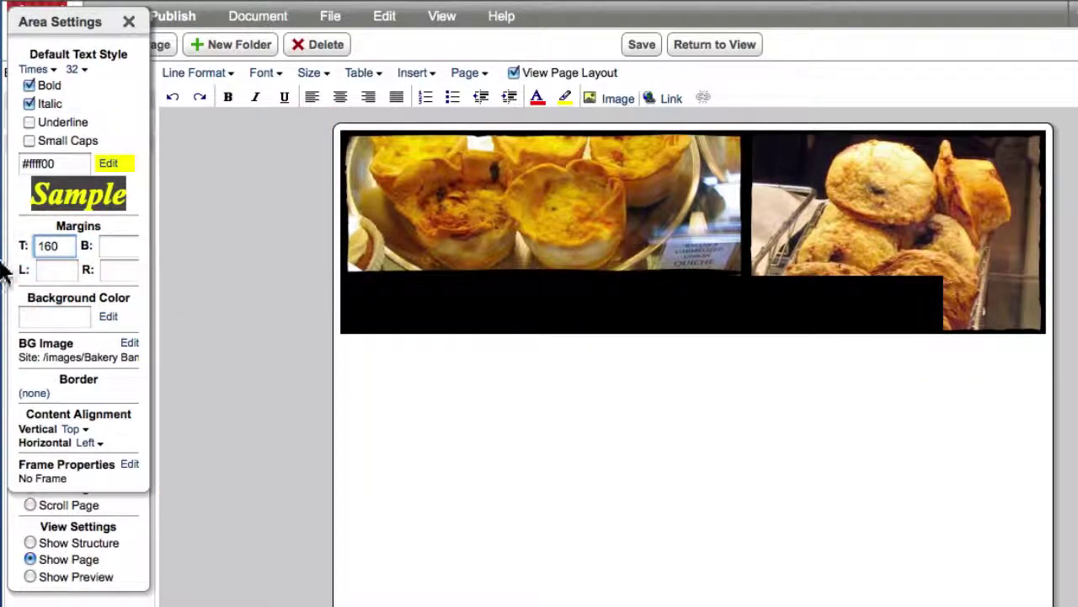
pyautogui.click(48, 269)
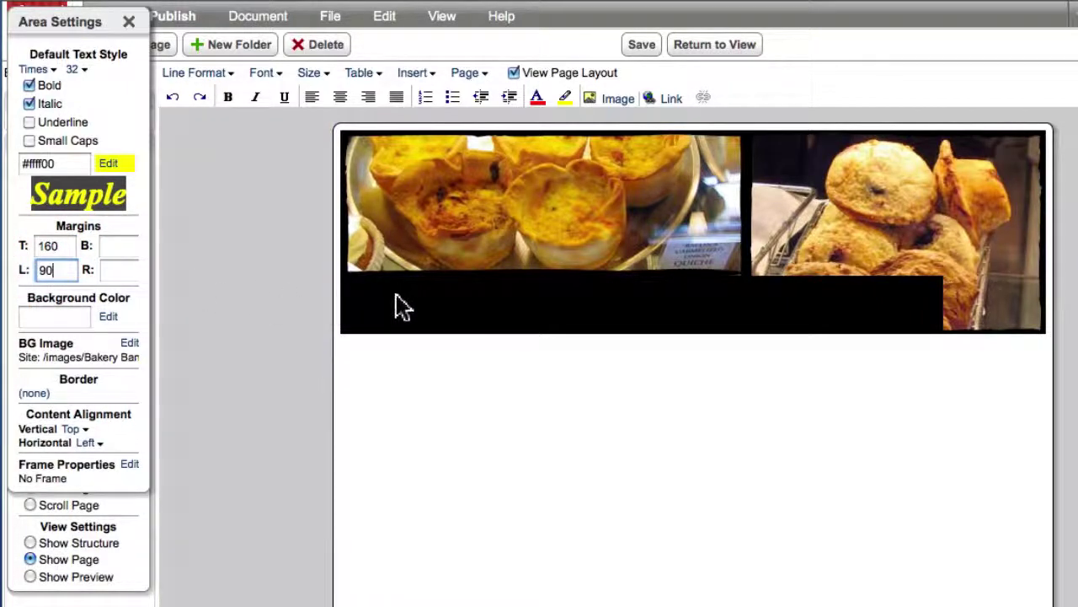
# Enter the title "Chez Moi Café - Berkeley, CA" in the banner area and close the area settings
pyautogui.click(406, 320)
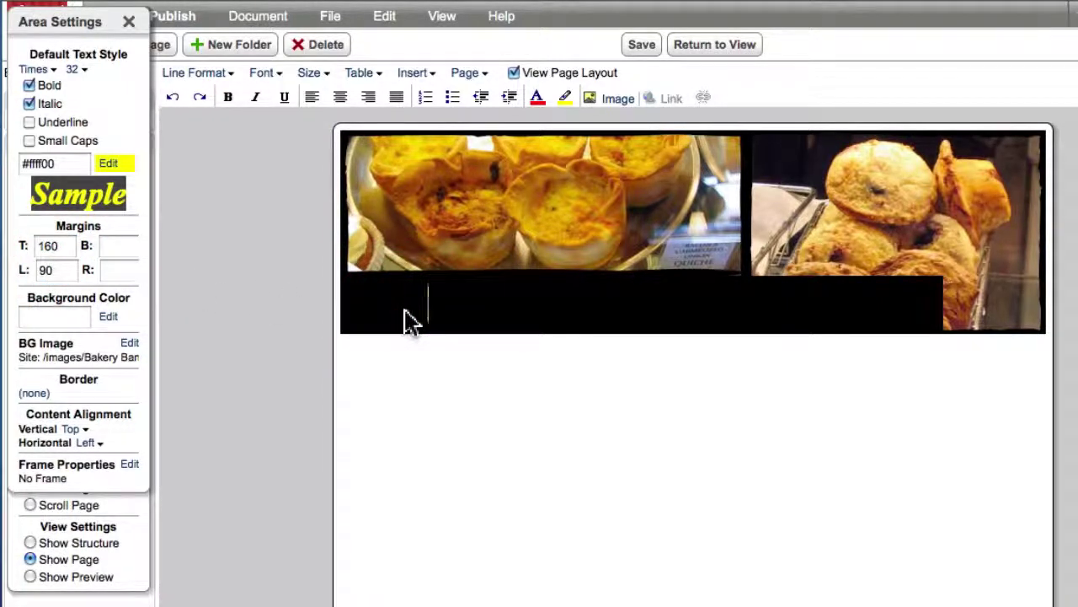
pyautogui.write('Che')
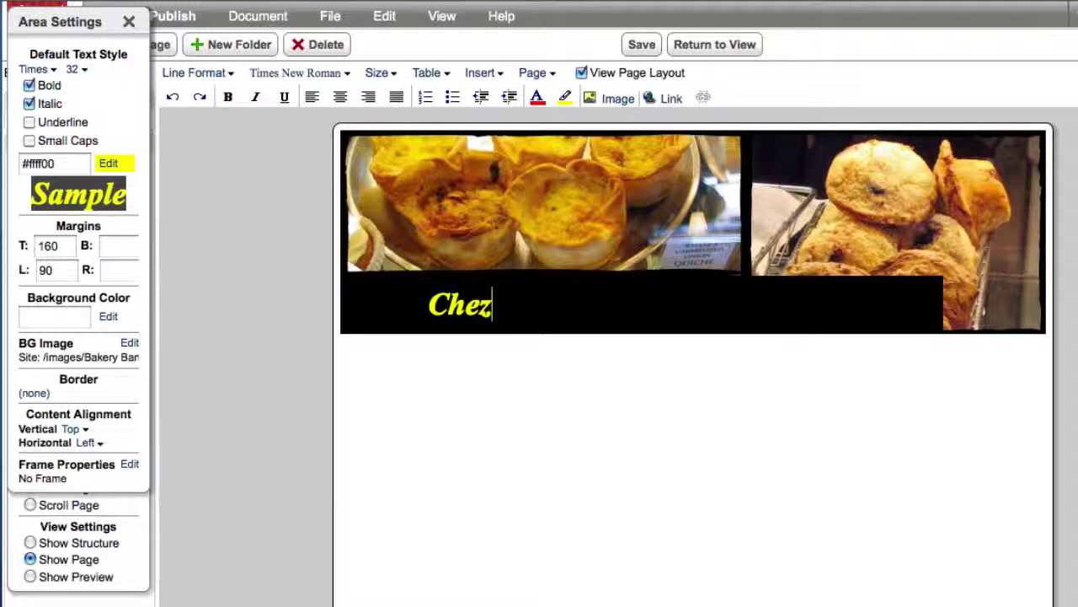
pyautogui.write('z')
pyautogui.write('Moi Café - Berkeley, CA')
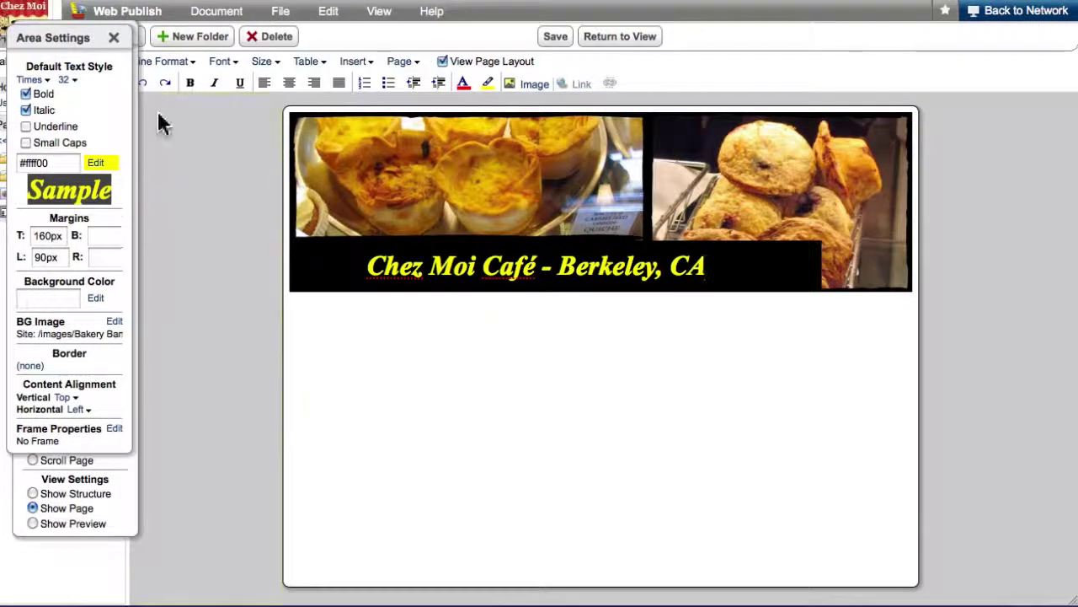
pyautogui.click(113, 37)
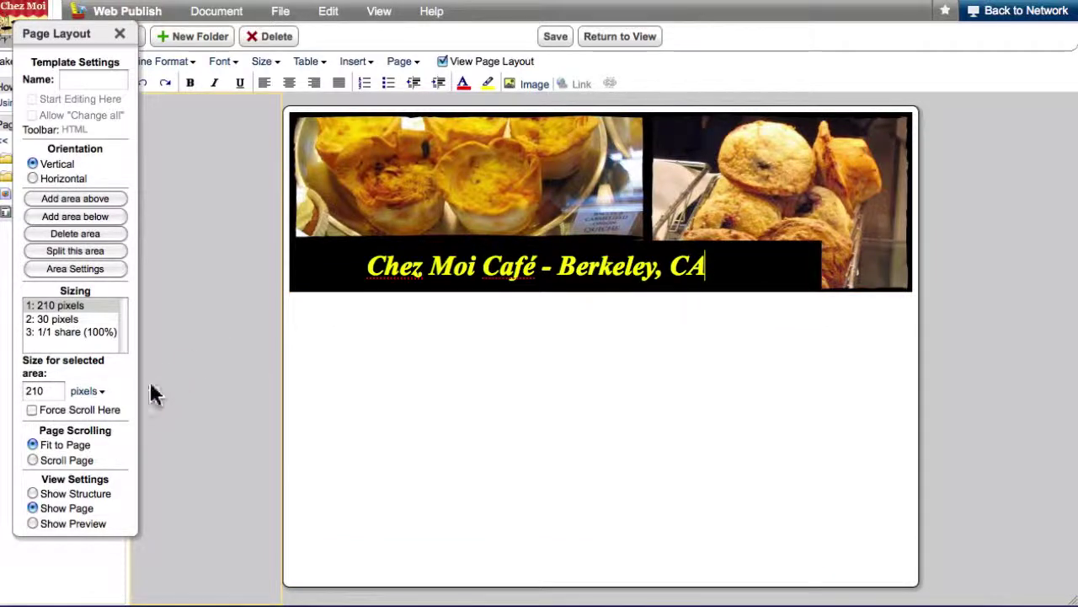
# Show the page structure and set the 30-pixel area's background color to black (#000000)
pyautogui.click(83, 494)
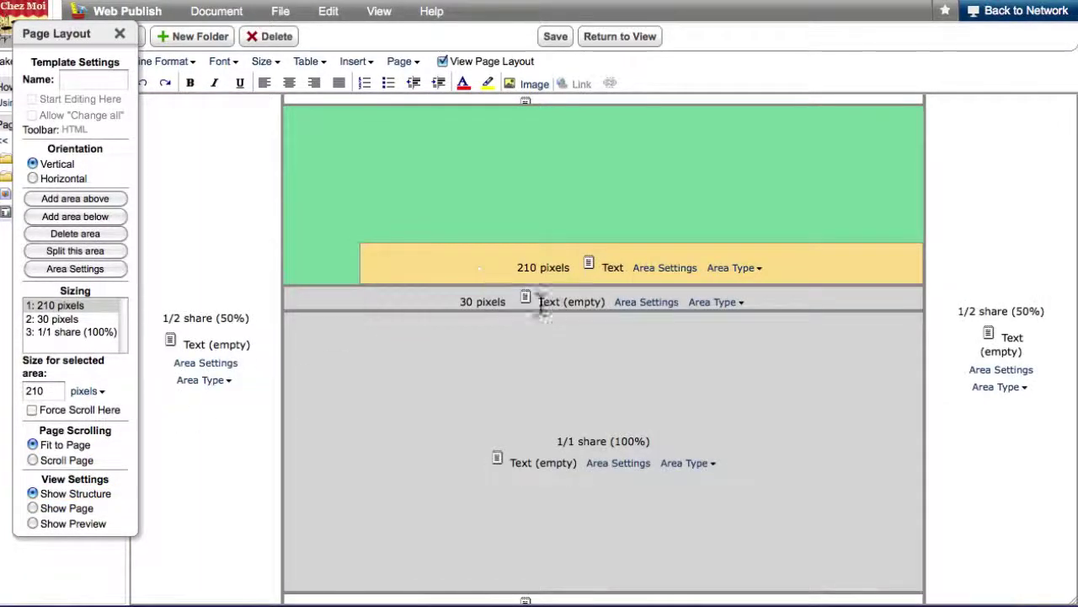
pyautogui.click(416, 300)
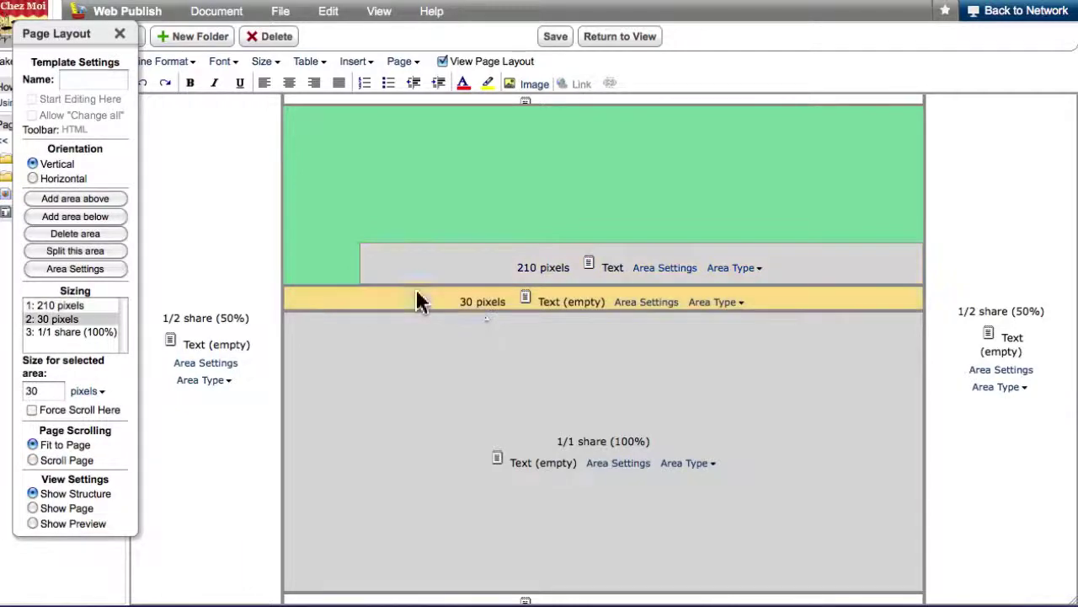
pyautogui.click(651, 302)
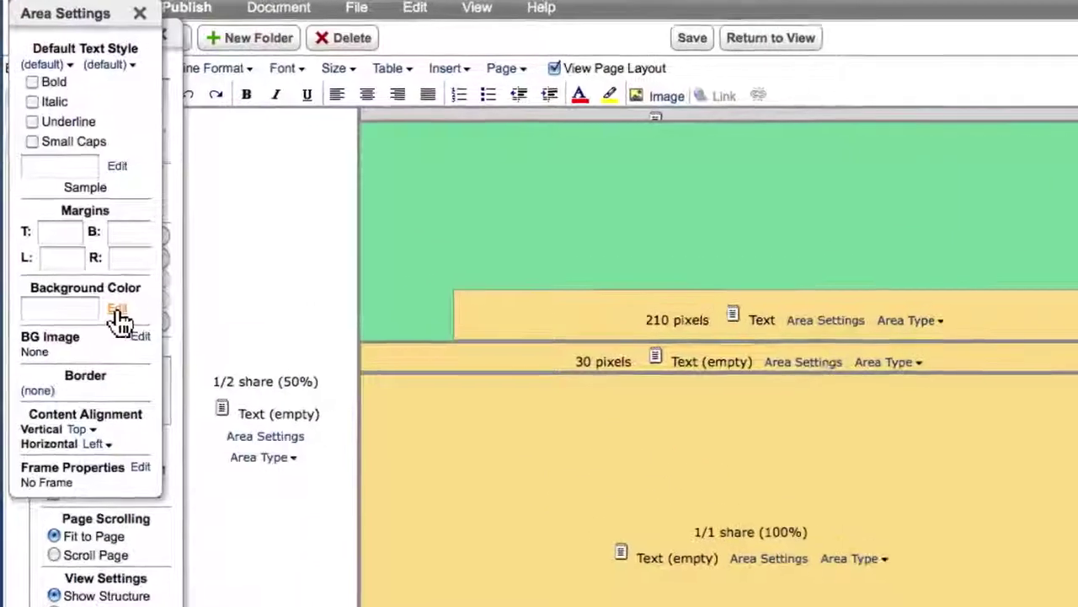
pyautogui.click(84, 257)
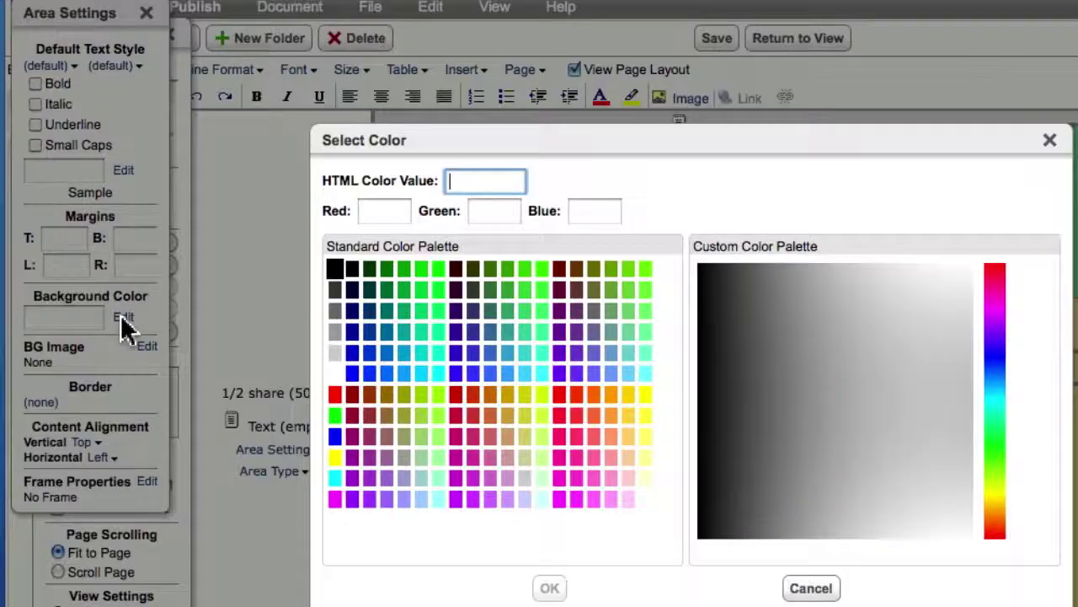
pyautogui.click(335, 271)
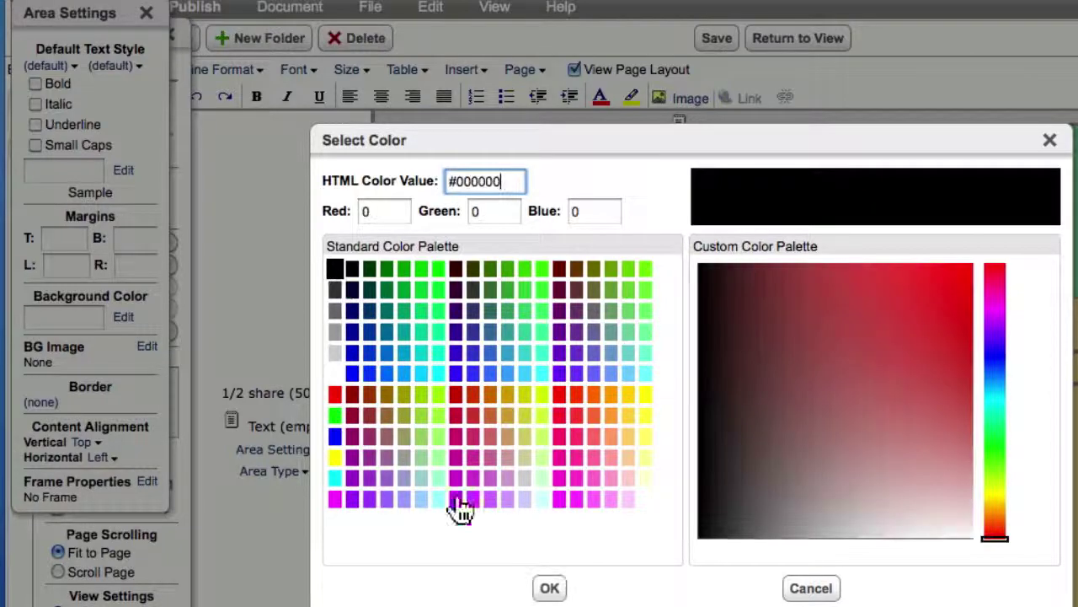
pyautogui.click(543, 588)
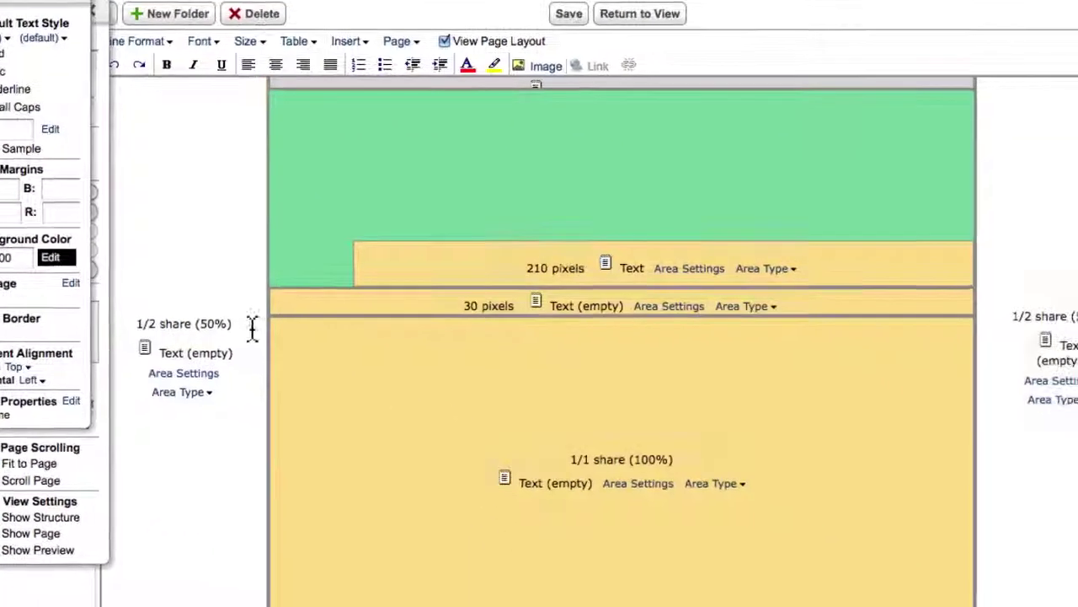
# Make the 30-pixel area a Page Navigation area that shows folders as menus
pyautogui.click(766, 308)
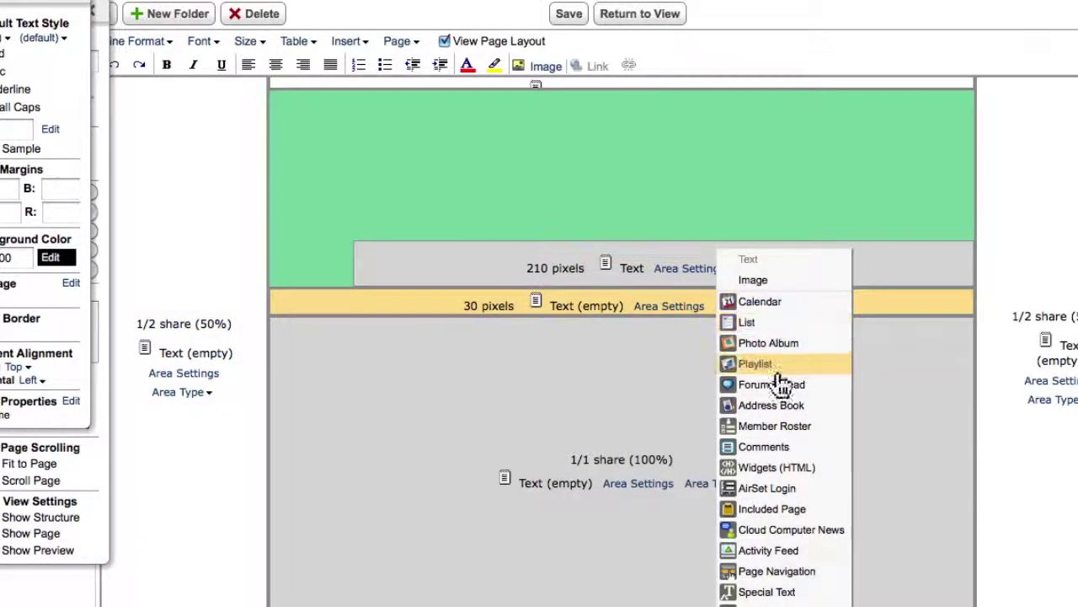
pyautogui.click(785, 571)
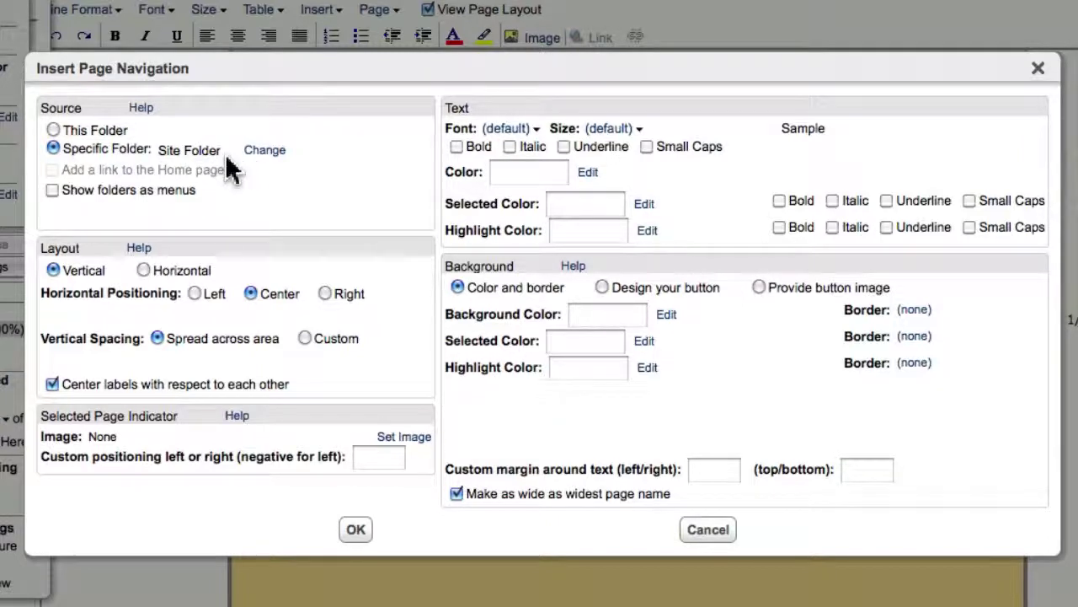
pyautogui.click(52, 194)
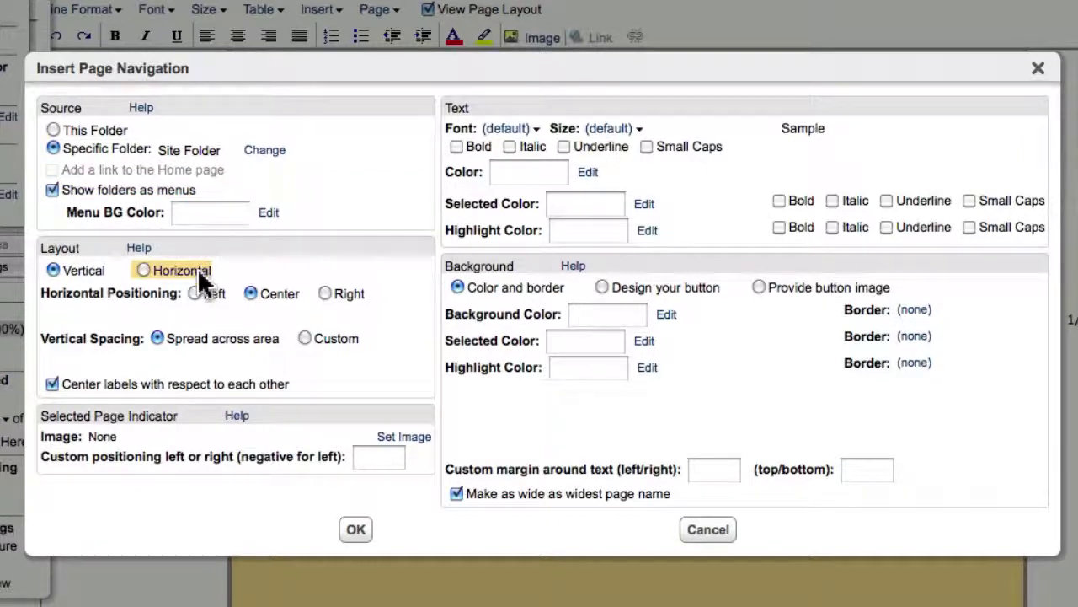
# Set the navigation layout to horizontal with custom spacing of 30 at the left and 40 between items
pyautogui.click(145, 270)
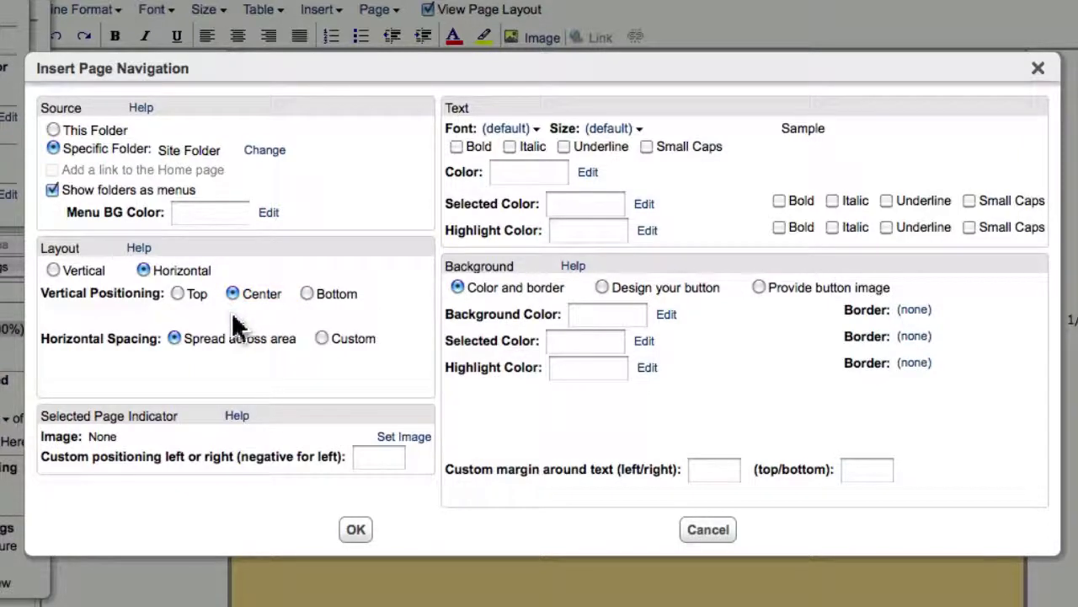
pyautogui.click(318, 334)
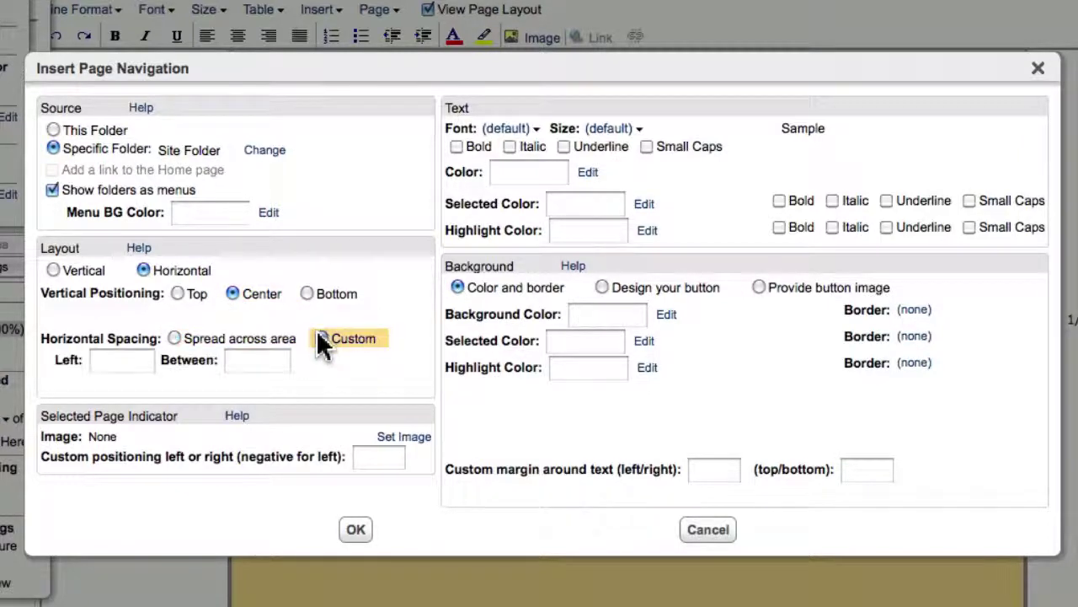
pyautogui.click(122, 362)
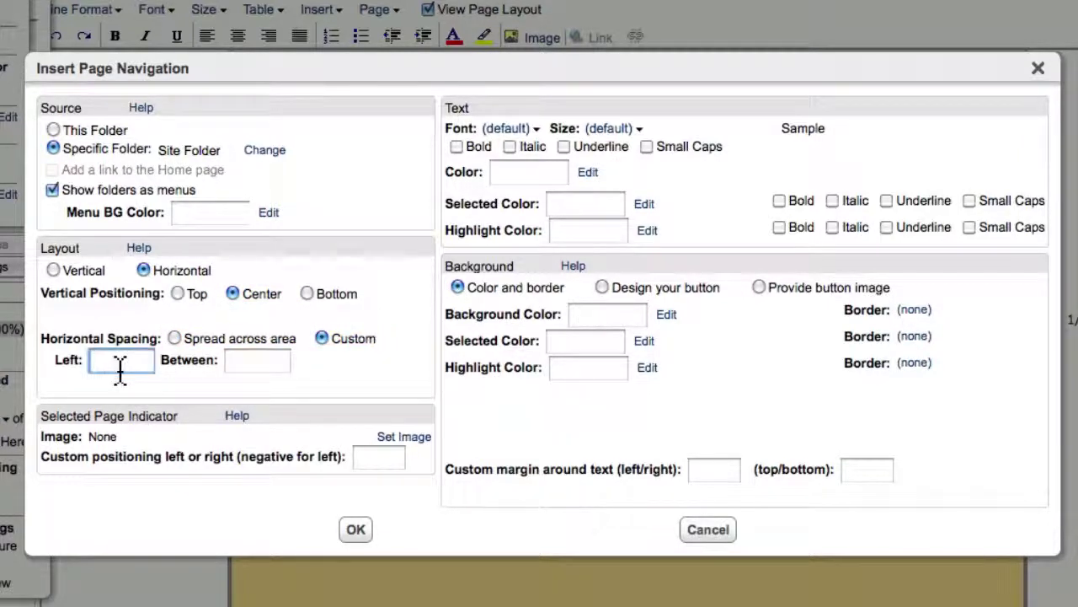
pyautogui.write('30')
pyautogui.click(233, 361)
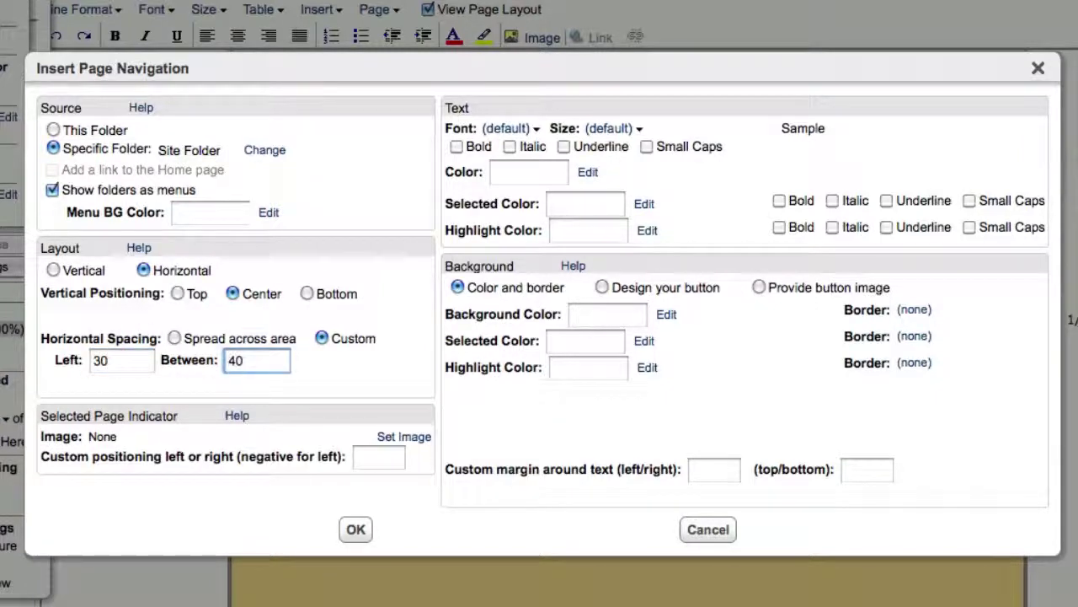
# Upload the cupcake image from the Bakery Example clipart folder and set it as the selected page indicator
pyautogui.click(412, 439)
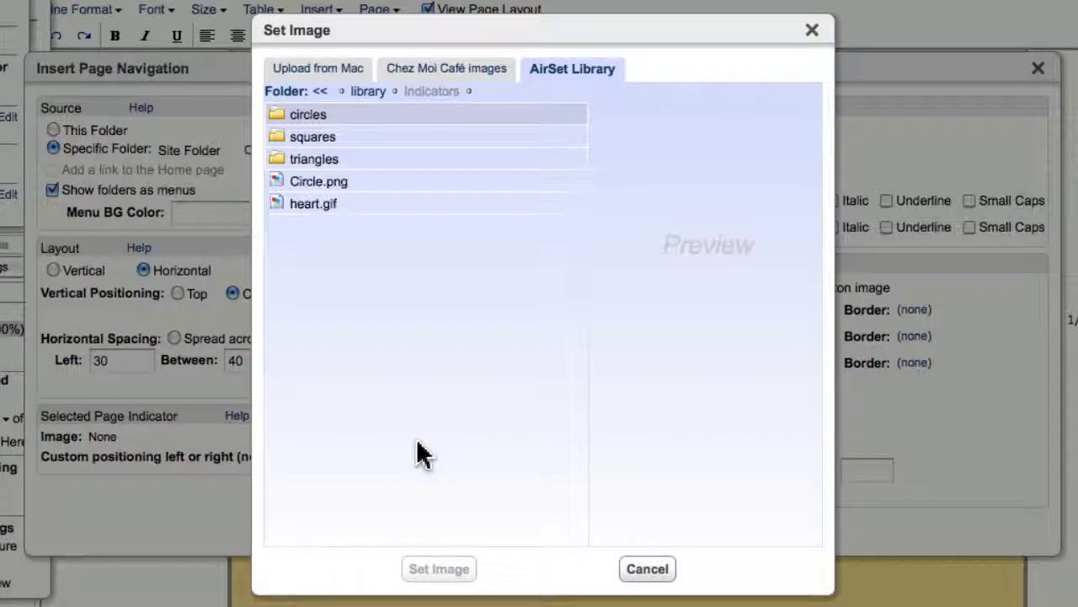
pyautogui.click(449, 69)
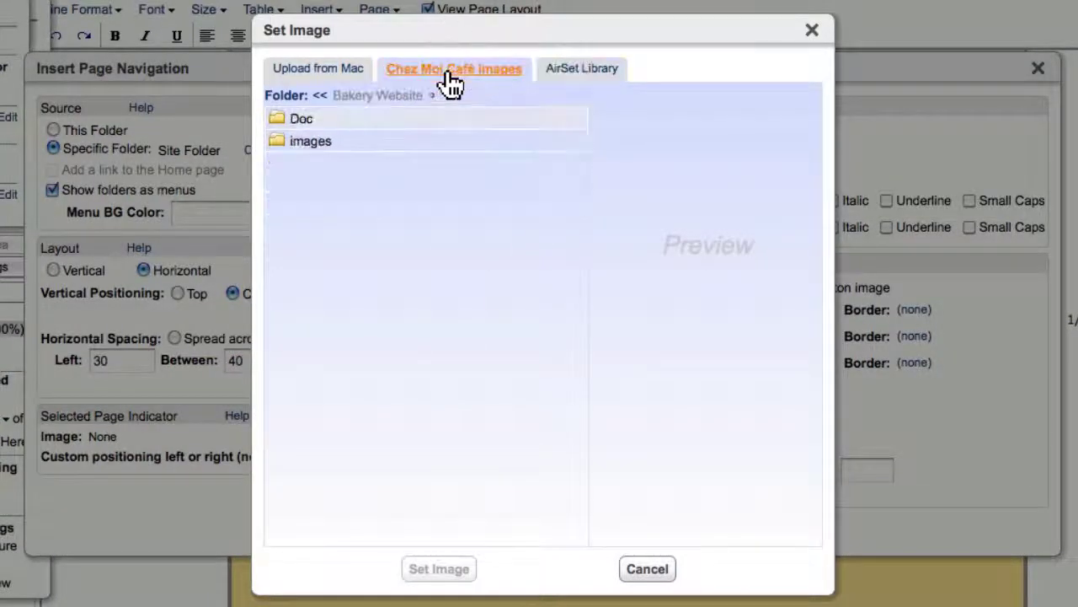
pyautogui.click(393, 139)
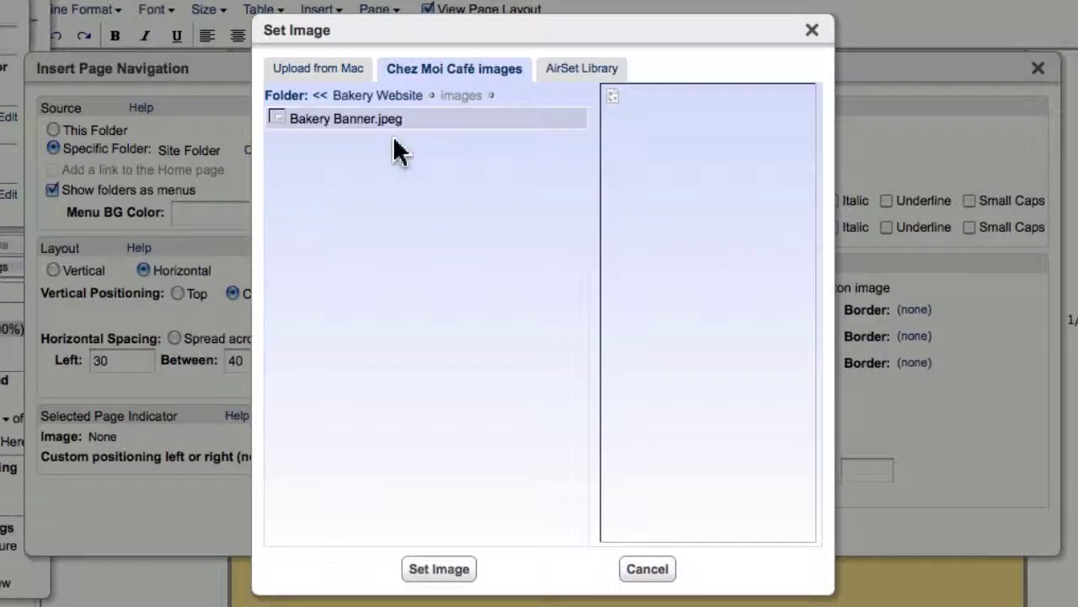
pyautogui.click(341, 74)
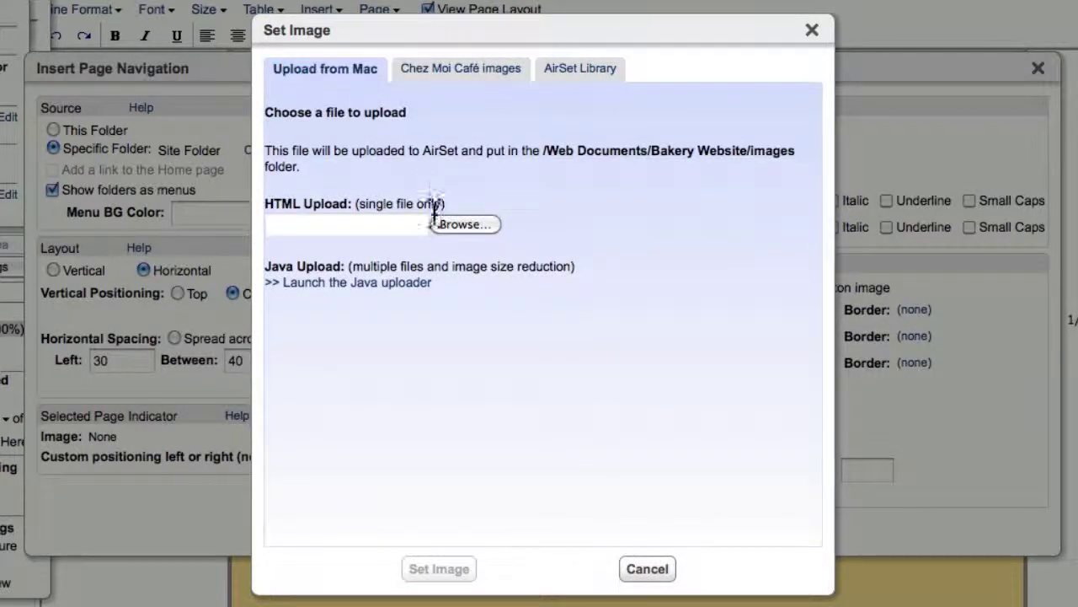
pyautogui.click(439, 222)
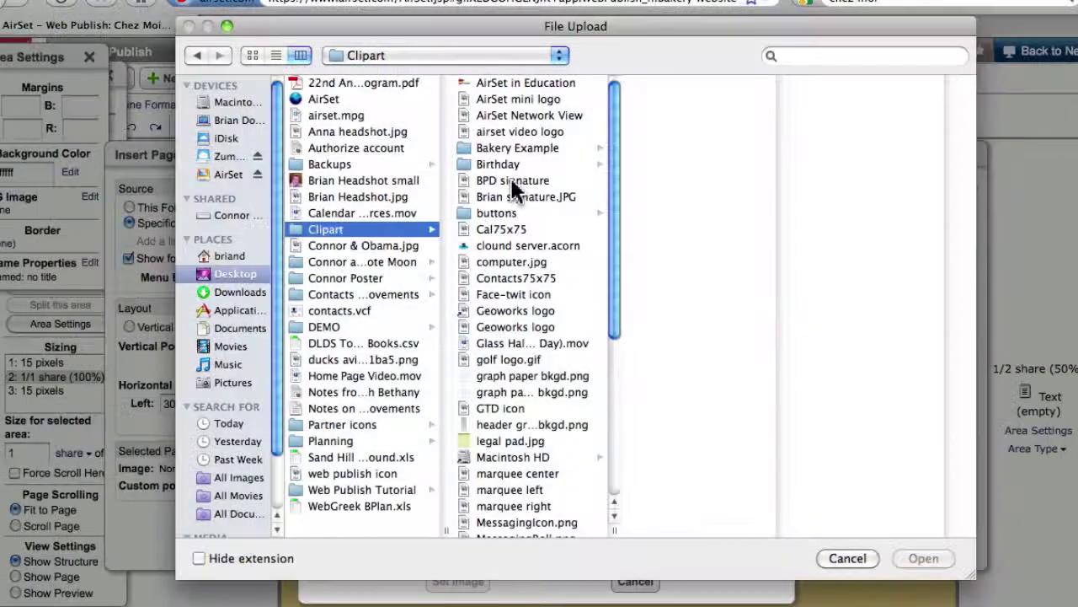
pyautogui.click(560, 148)
pyautogui.click(688, 162)
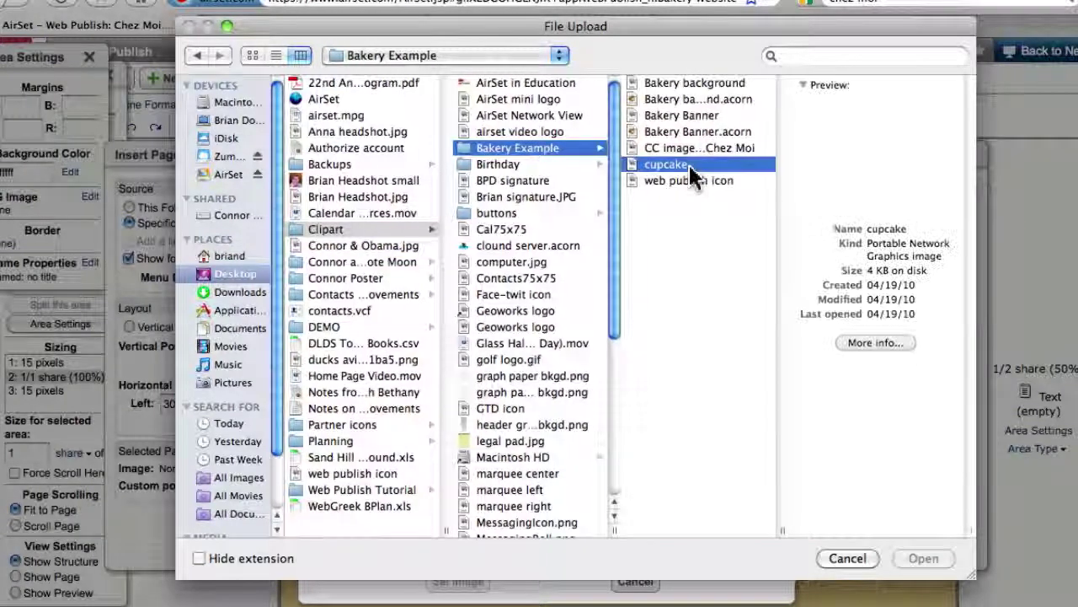
pyautogui.click(930, 556)
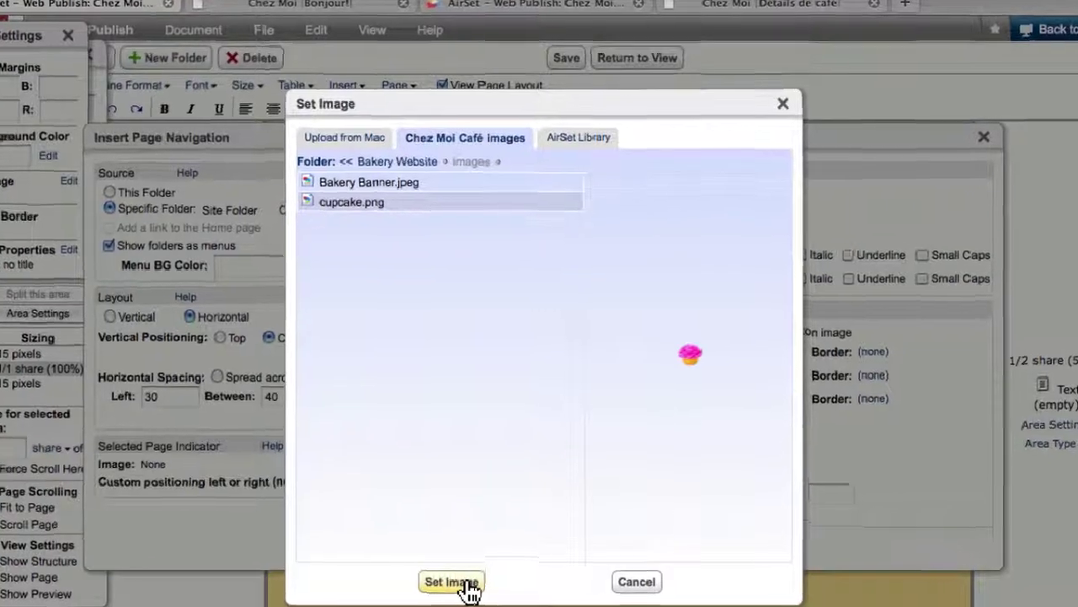
pyautogui.click(457, 580)
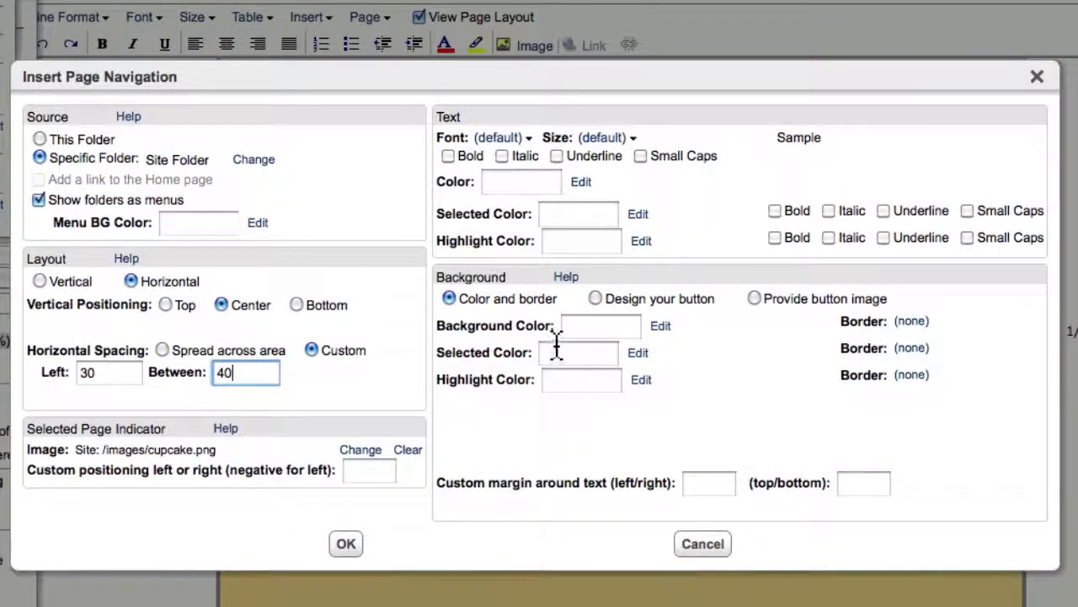
# Format the navigation text as bold Arial, size 18
pyautogui.click(511, 141)
pyautogui.click(531, 274)
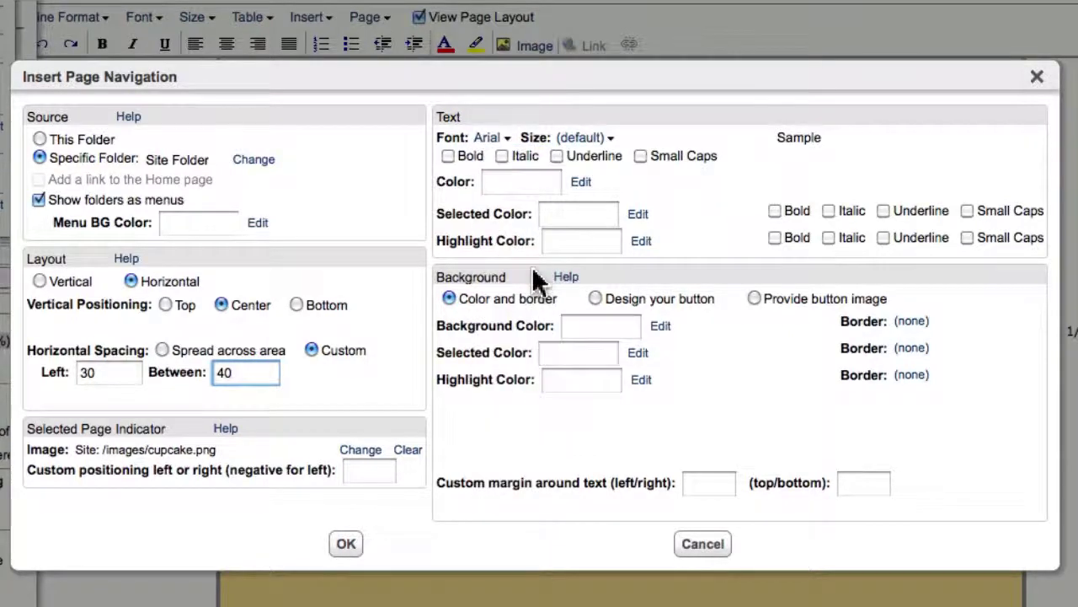
pyautogui.click(601, 140)
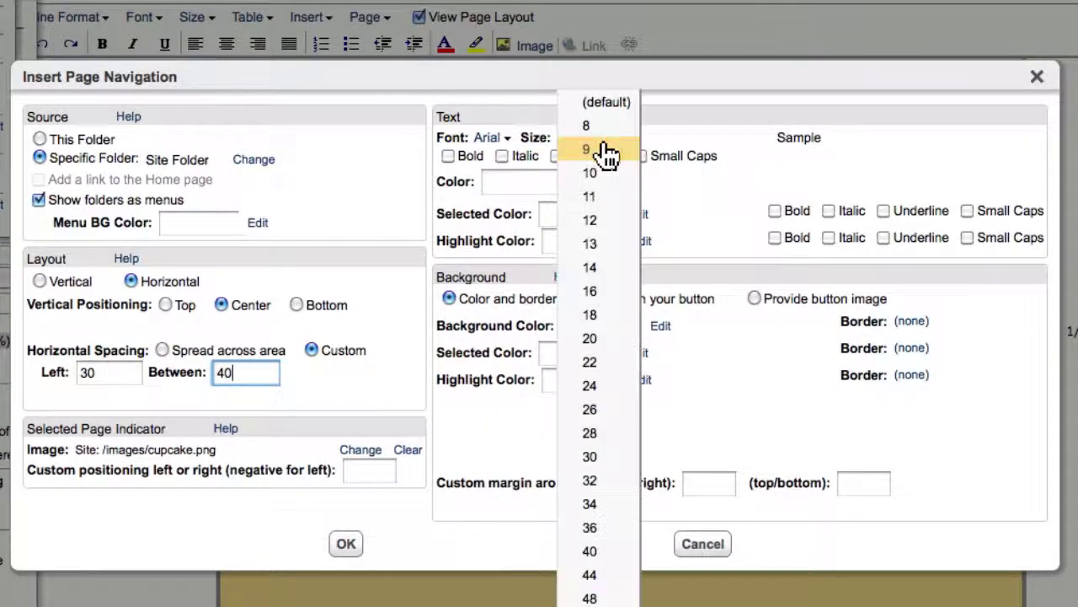
pyautogui.click(599, 315)
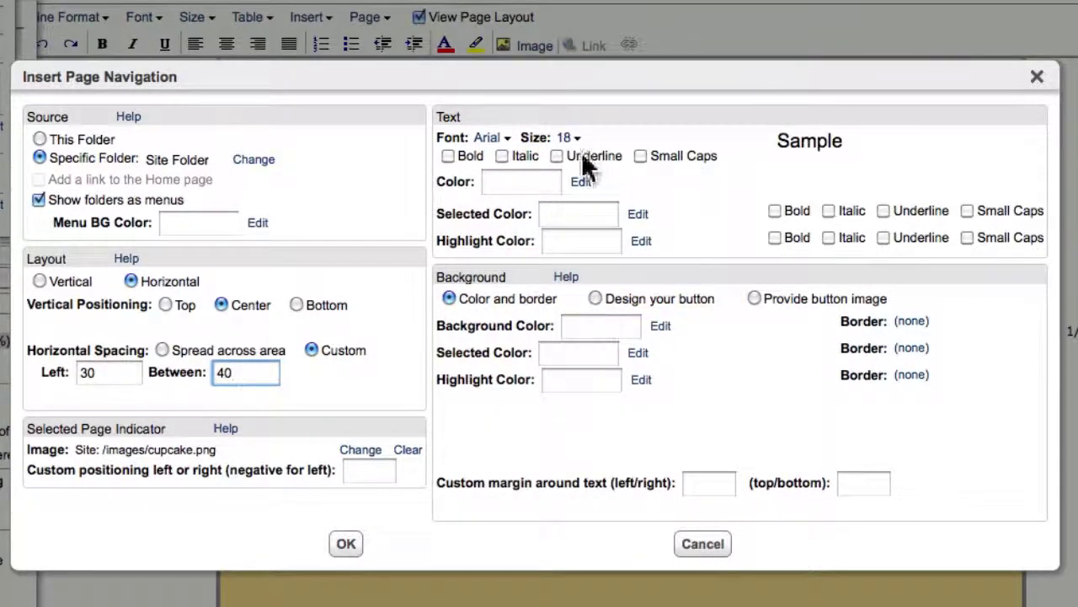
pyautogui.click(455, 159)
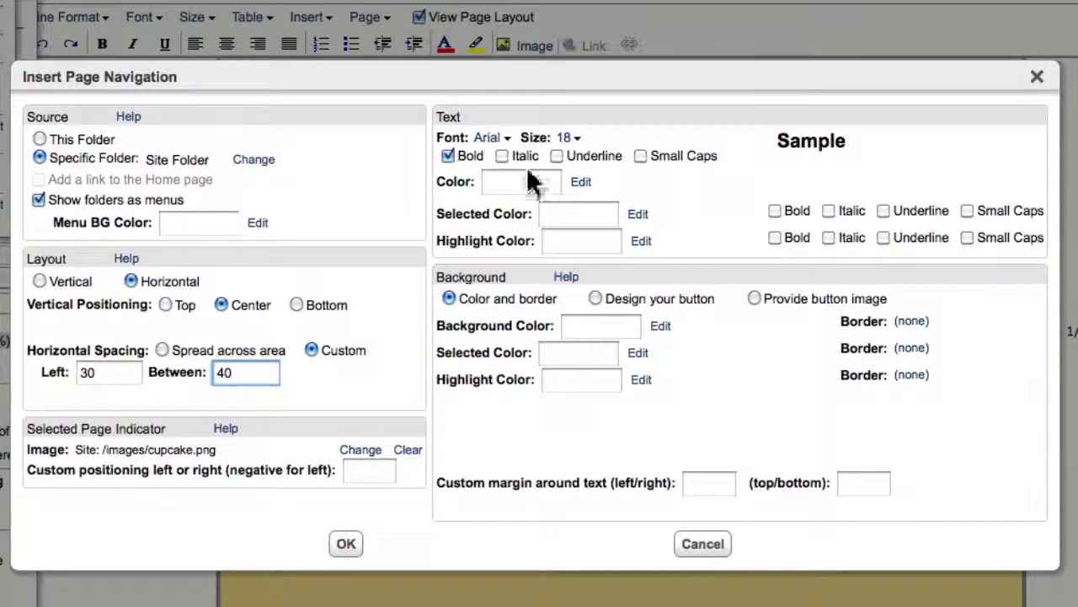
# Set the navigation text color to yellow (#ffff00) and its selected color to white (#ffffff)
pyautogui.click(580, 184)
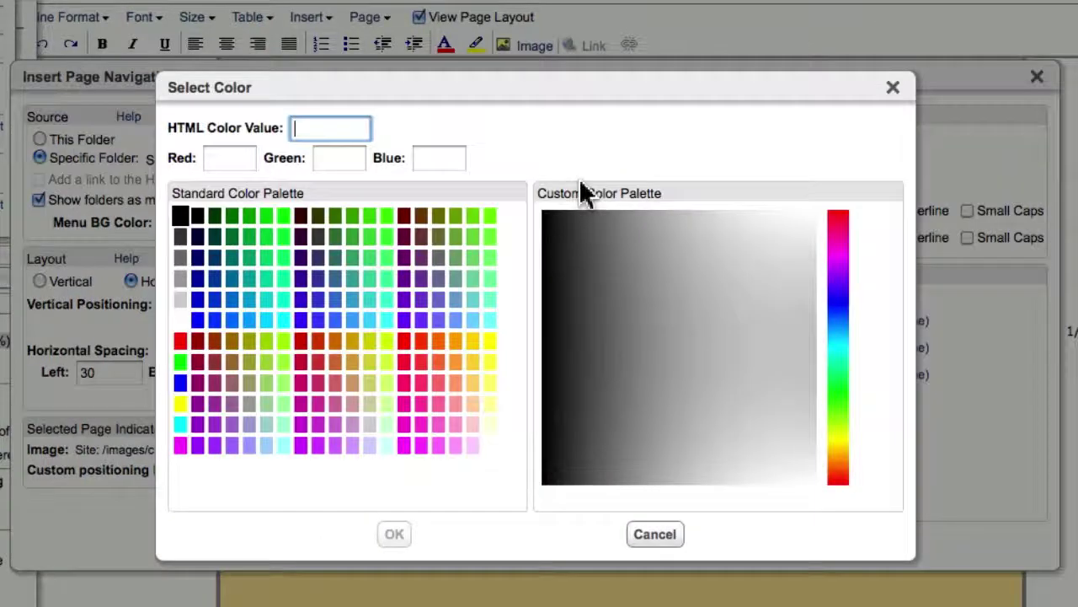
pyautogui.click(491, 340)
pyautogui.click(396, 535)
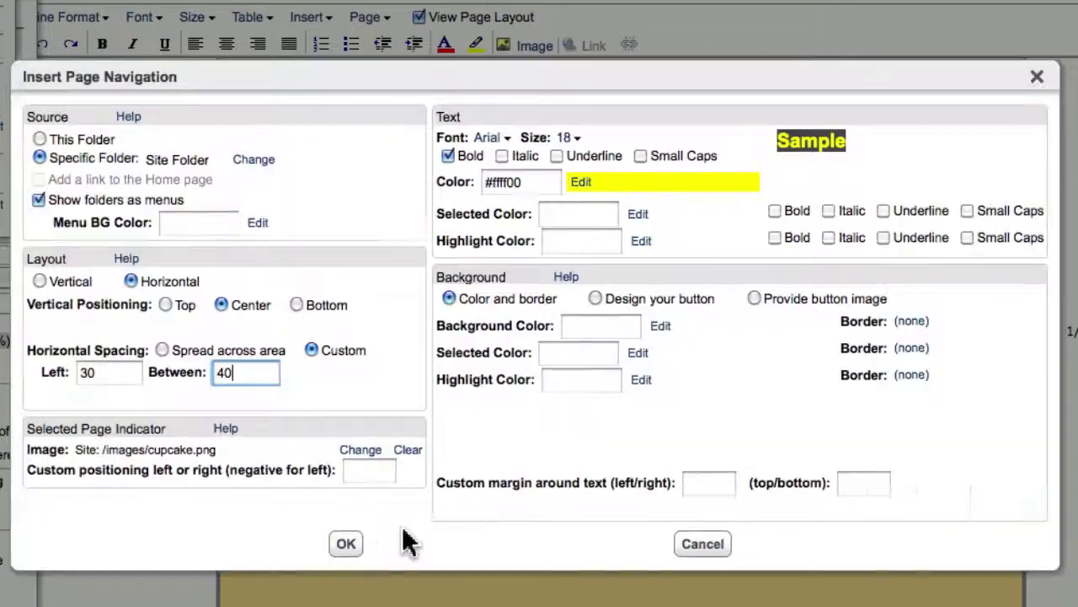
pyautogui.click(637, 217)
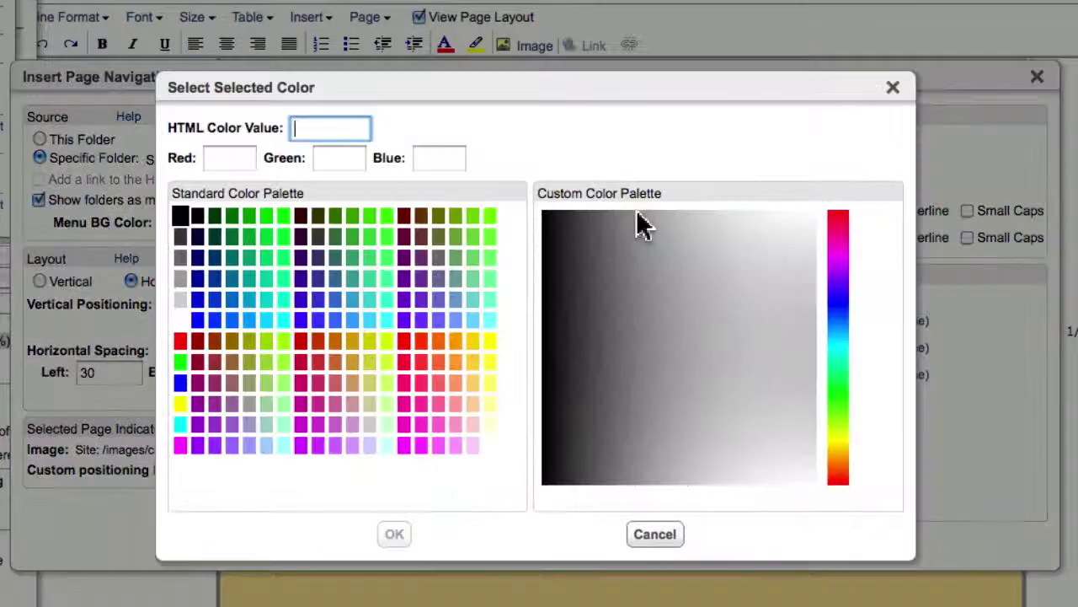
pyautogui.click(179, 320)
pyautogui.click(394, 536)
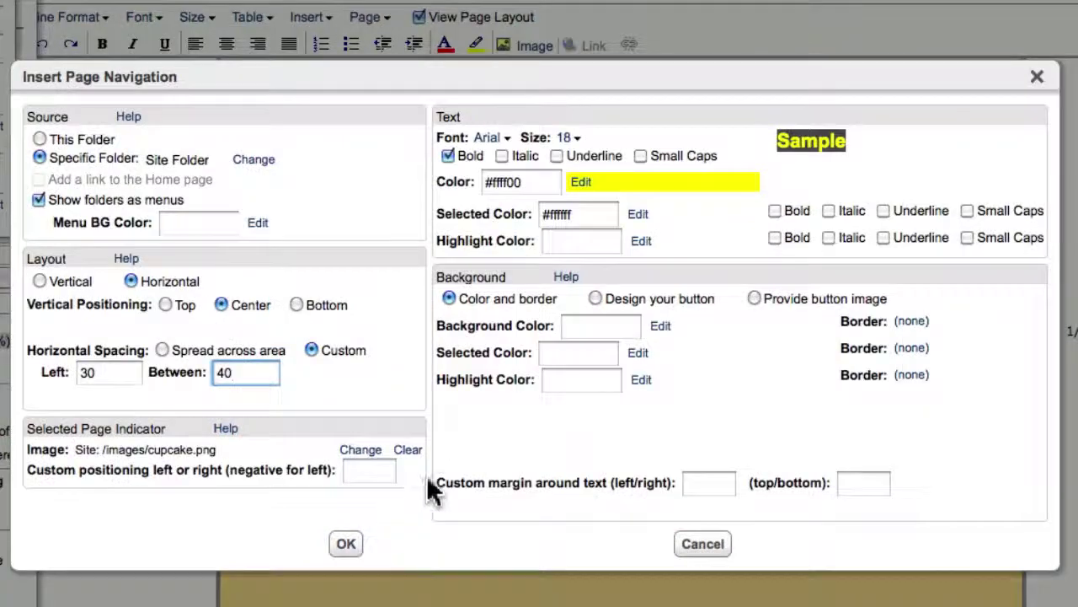
# Set the navigation text's highlight color to #ff9966 and apply the page navigation settings
pyautogui.click(641, 242)
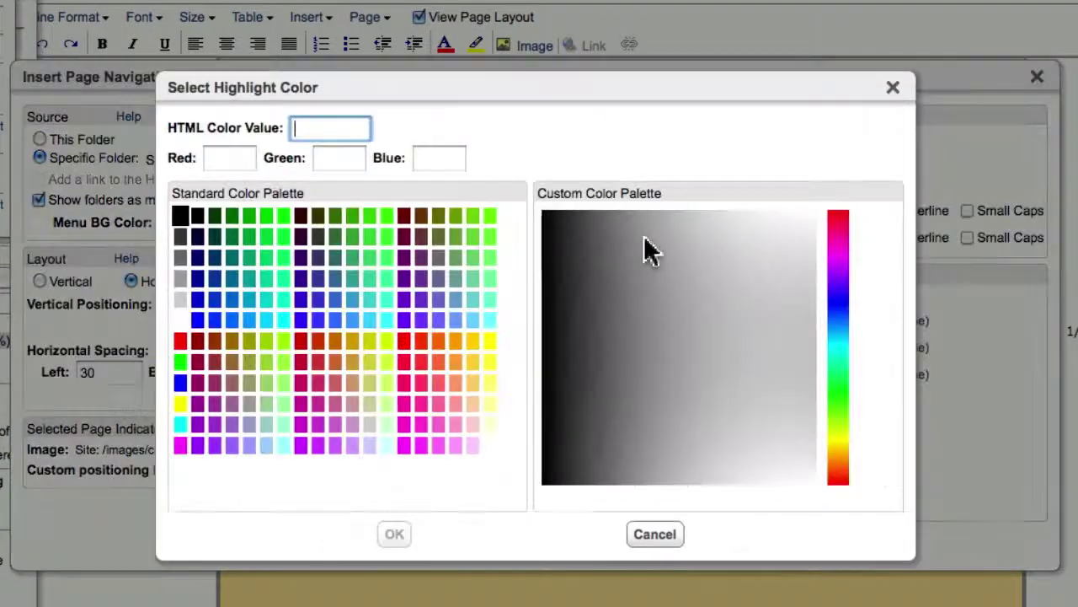
pyautogui.click(454, 385)
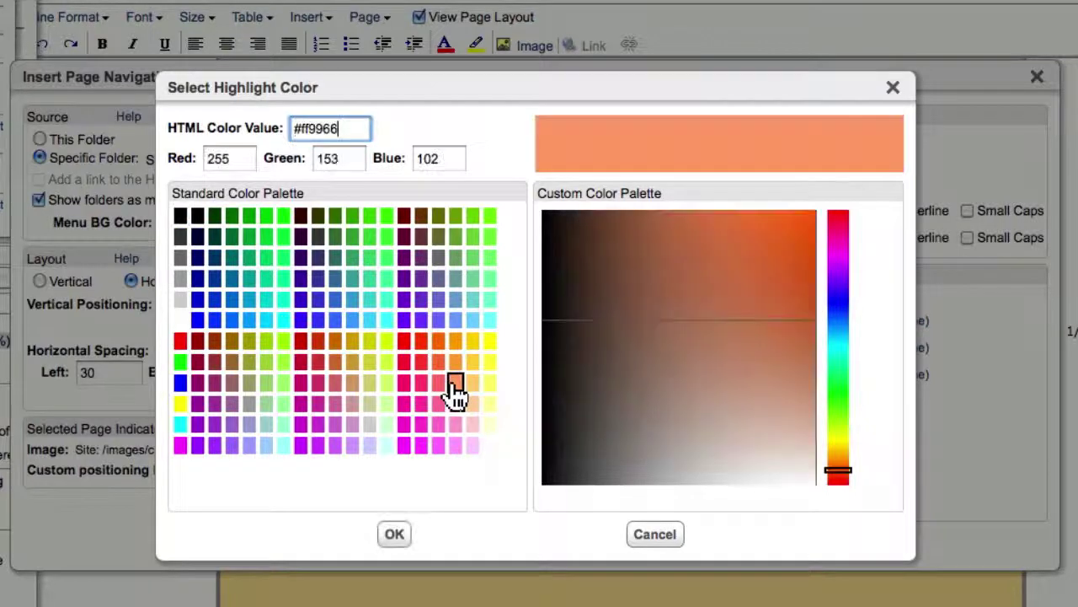
pyautogui.click(403, 534)
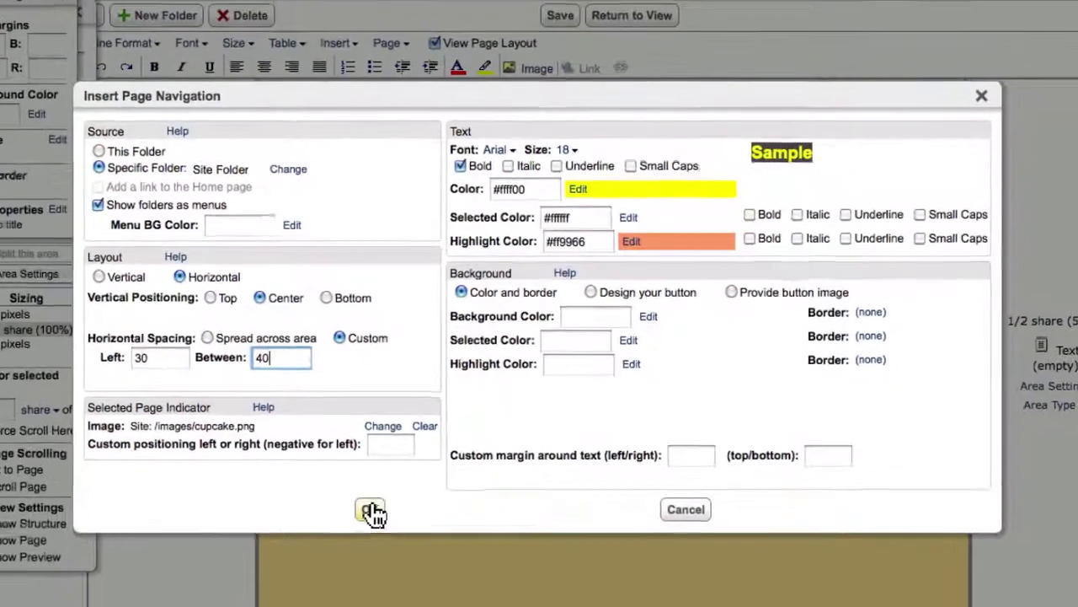
pyautogui.click(346, 544)
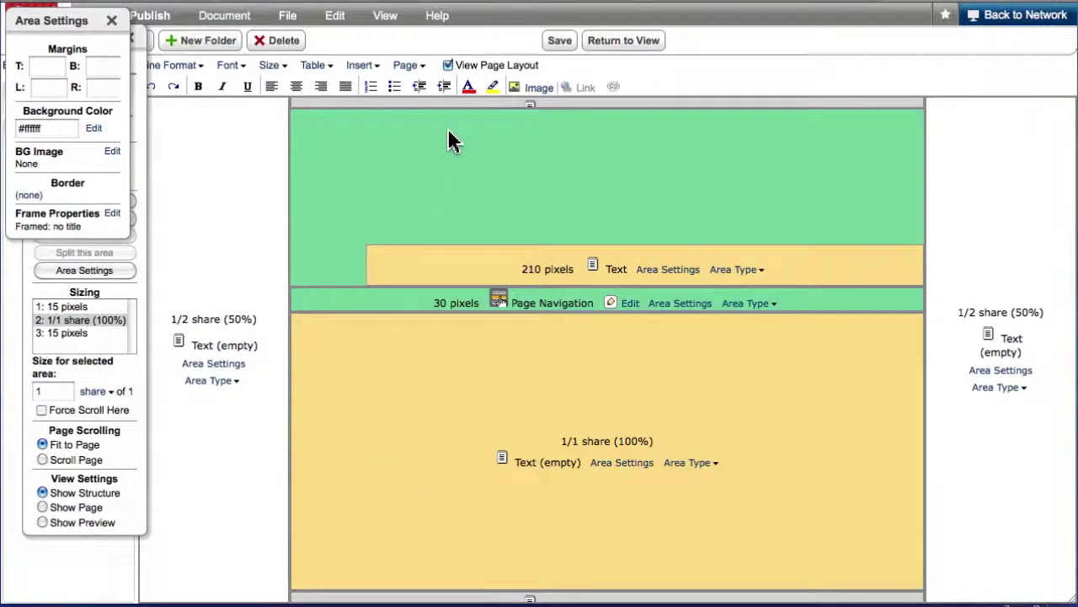
# Save the layout template, leave editing, and open the Home page through the navigation bar
pyautogui.click(559, 41)
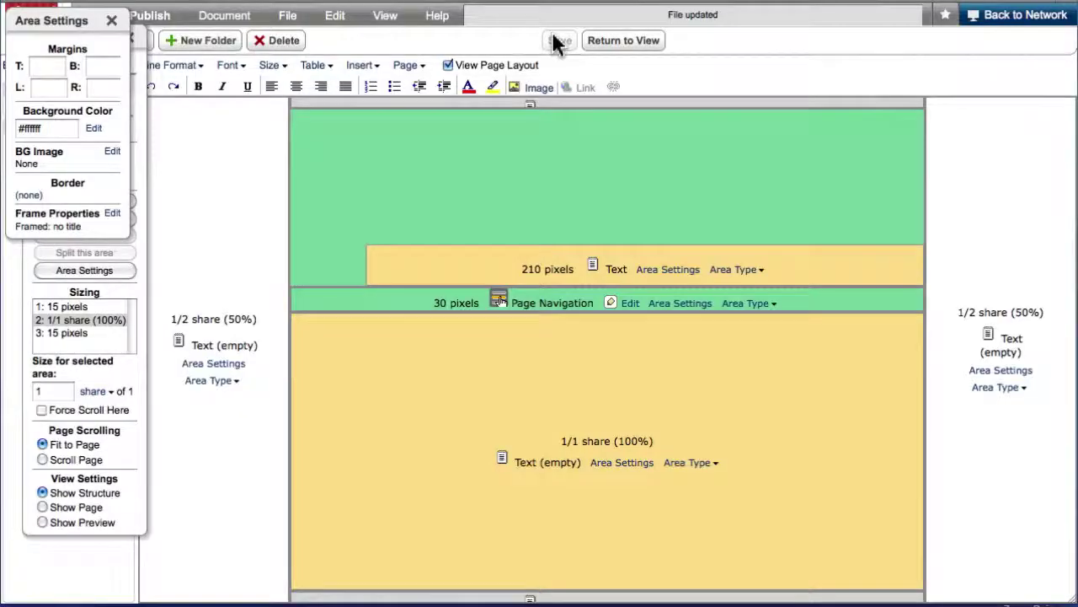
pyautogui.click(620, 43)
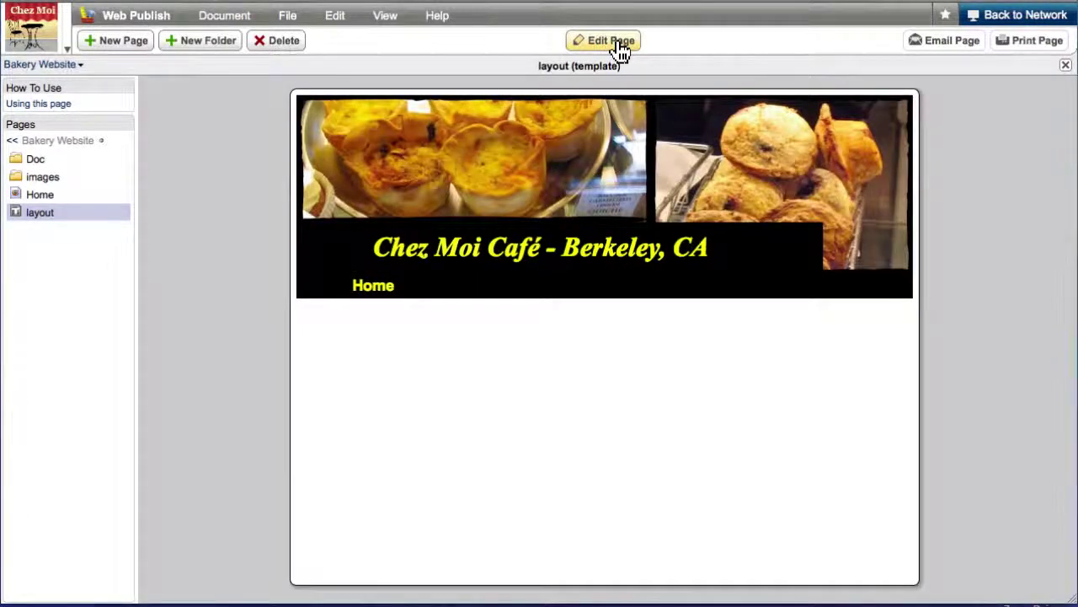
pyautogui.click(374, 287)
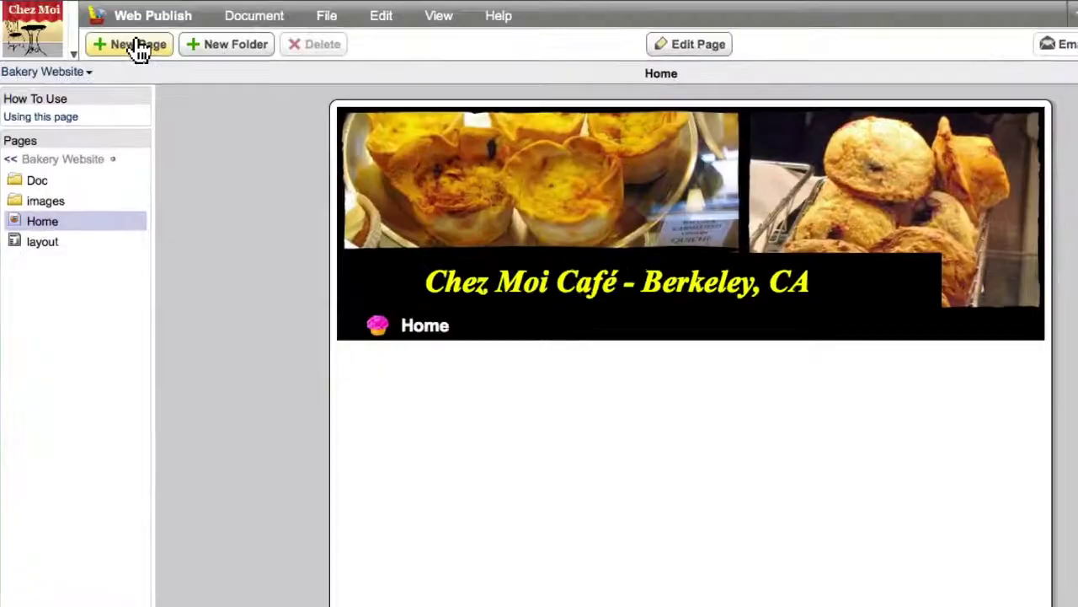
# Create a new page named Menu using the layout template
pyautogui.click(137, 47)
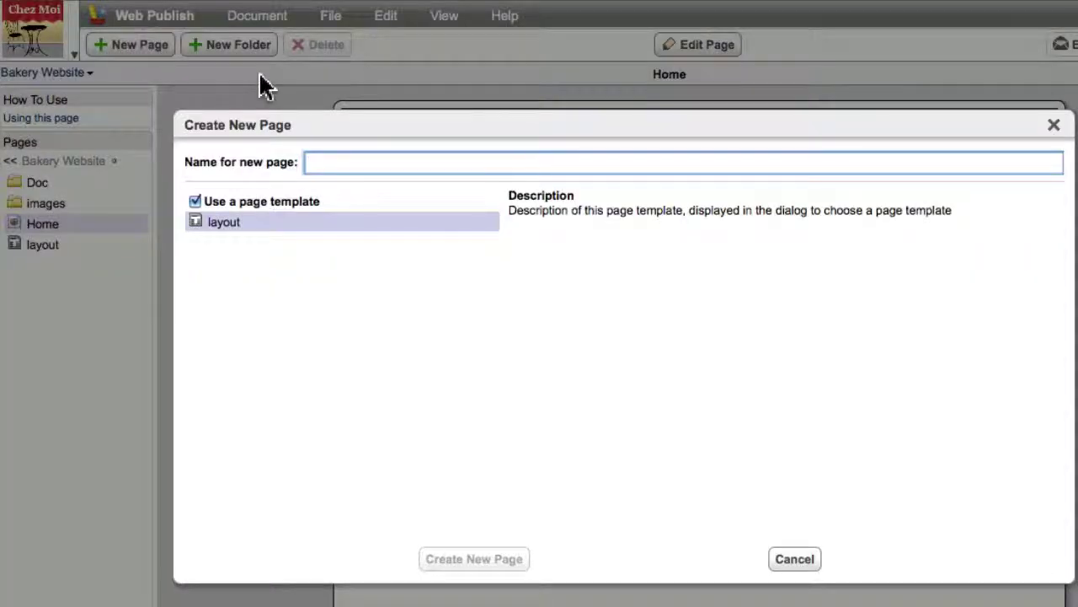
pyautogui.write('M')
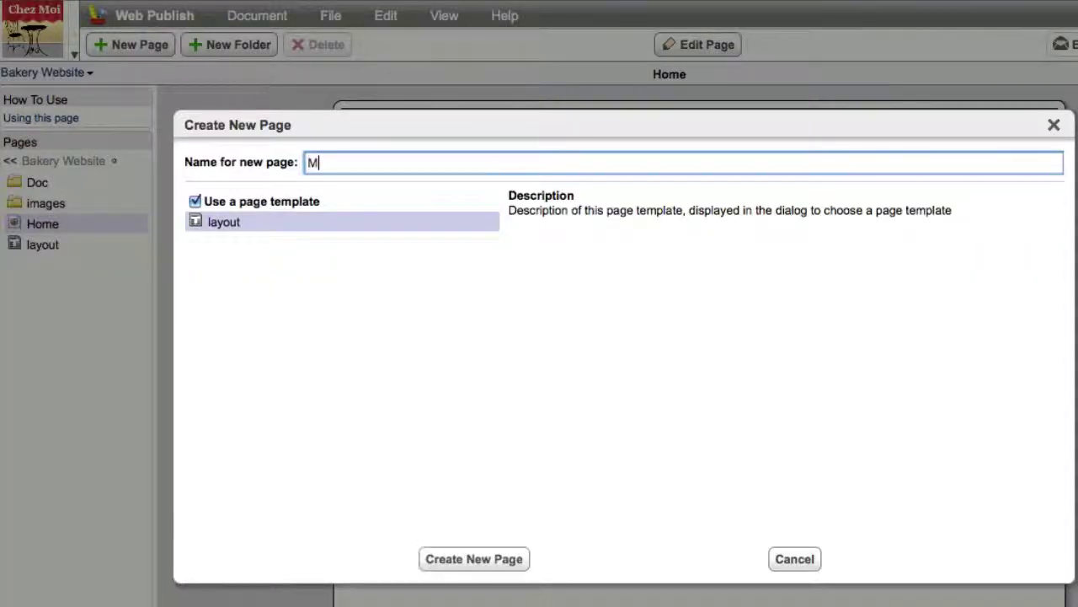
pyautogui.write('enu')
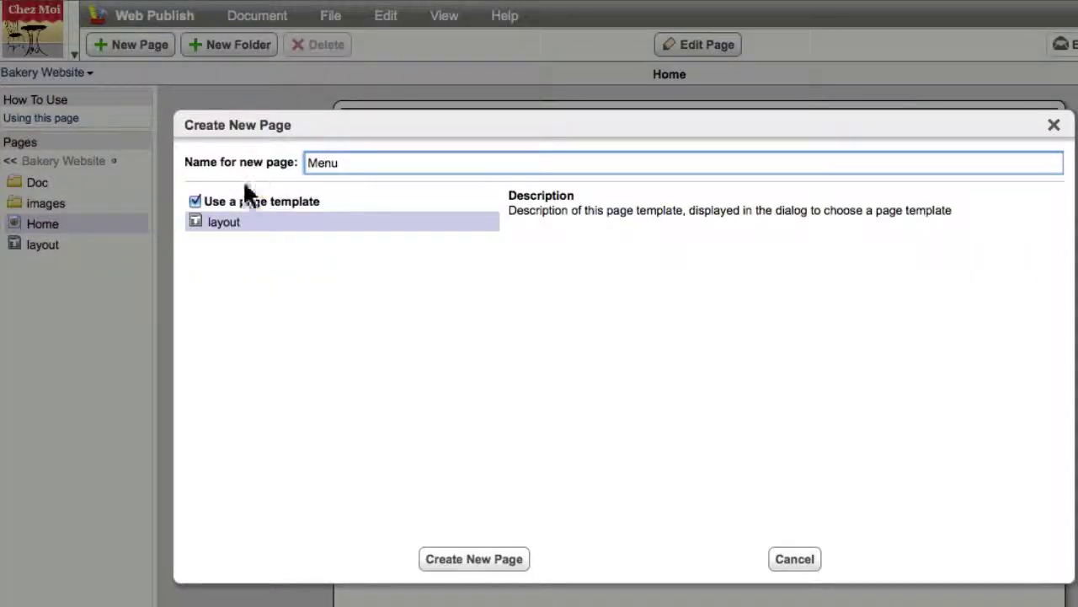
pyautogui.click(458, 562)
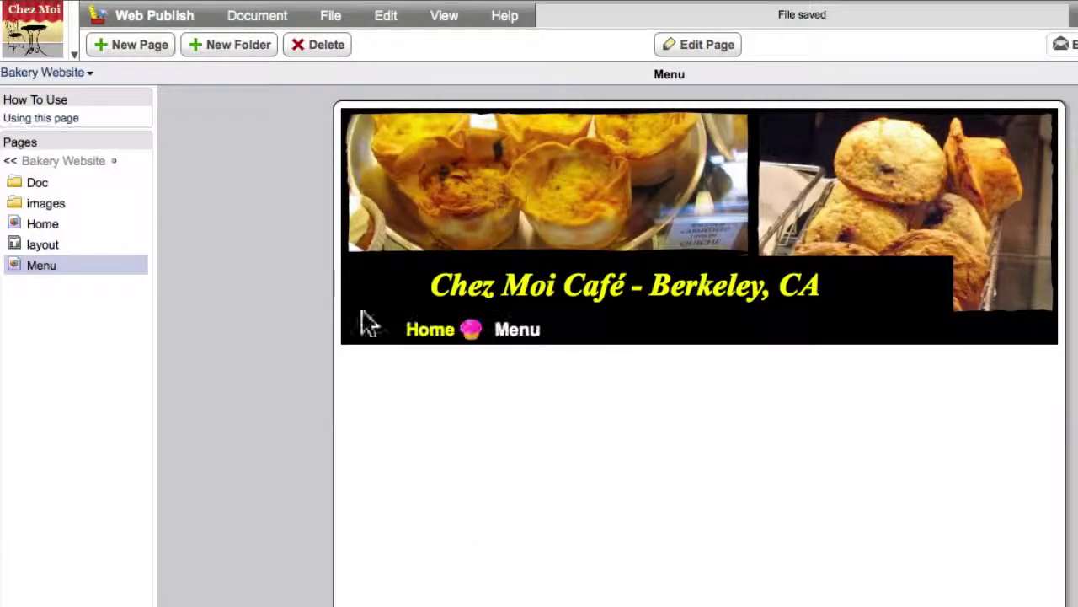
# Create a new page named Reviews using the layout template
pyautogui.click(148, 53)
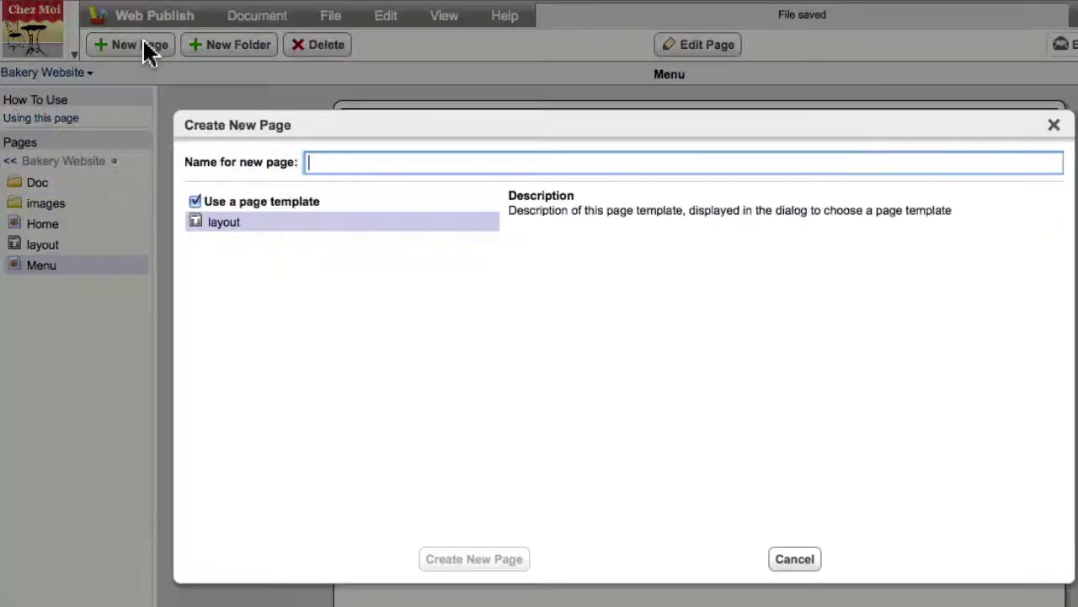
pyautogui.write('Reviews')
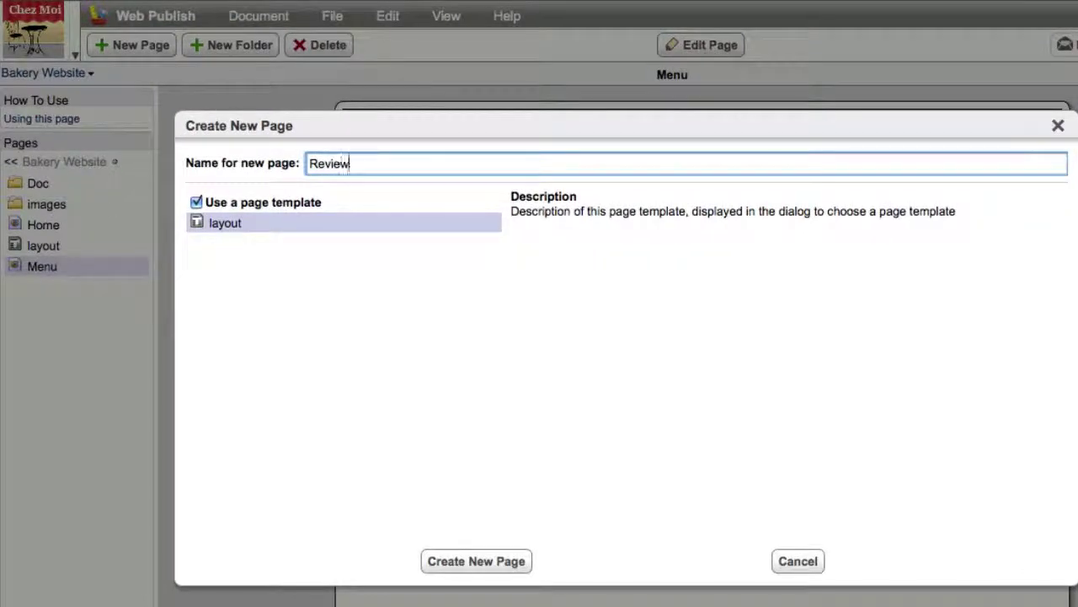
pyautogui.press('Return')
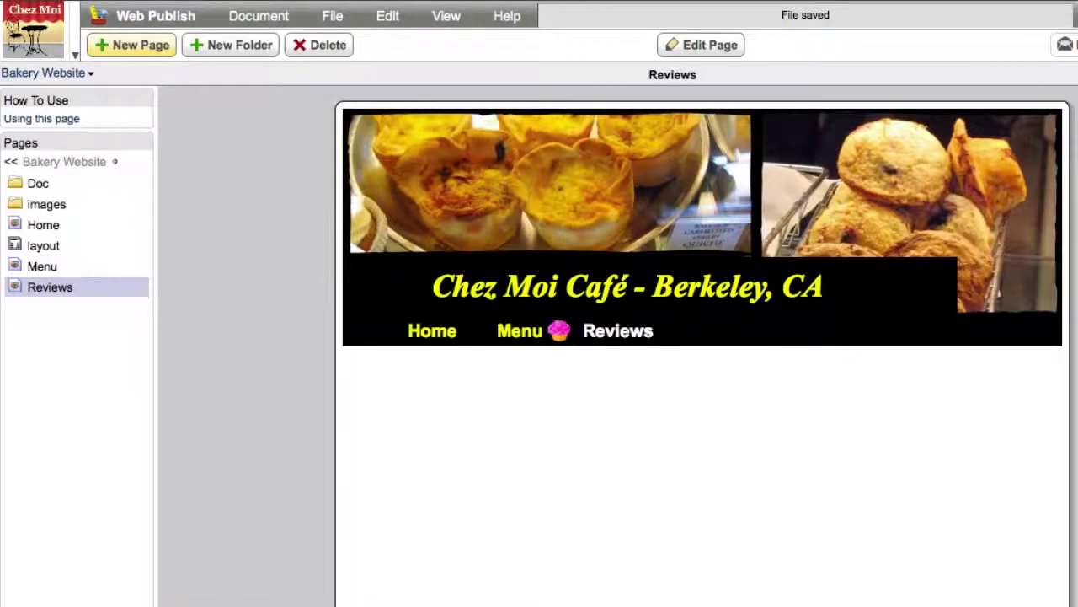
# Create a new page named Directions using the layout template
pyautogui.click(138, 51)
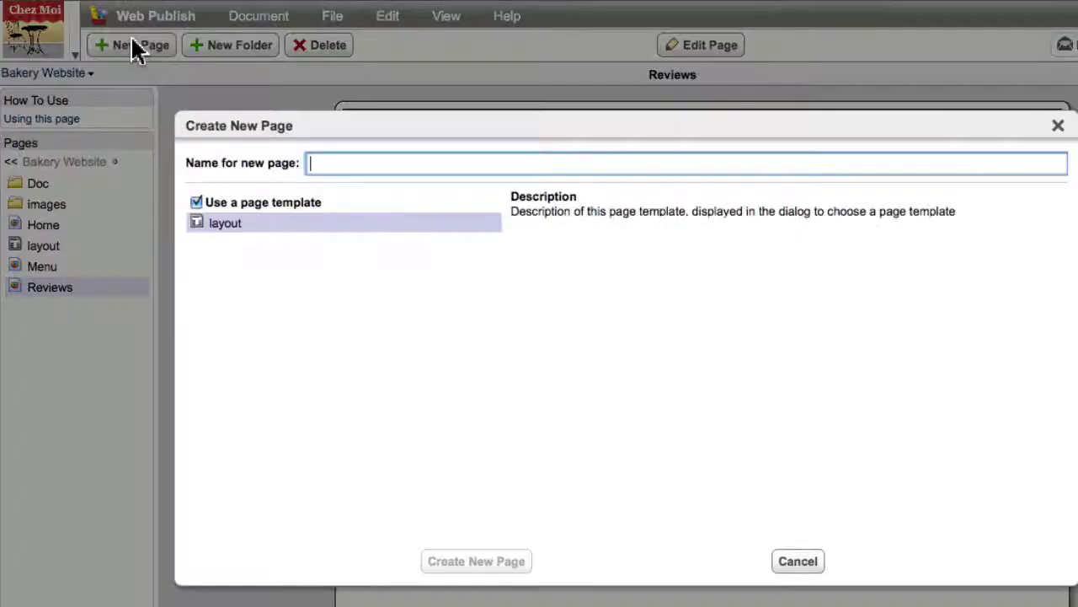
pyautogui.write('Directions')
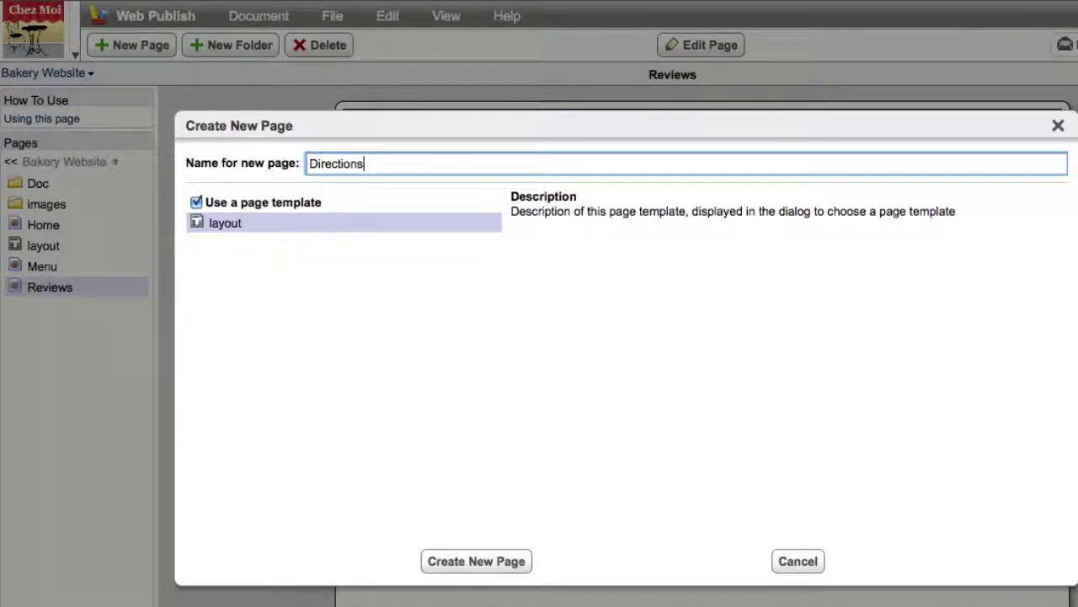
pyautogui.press('Return')
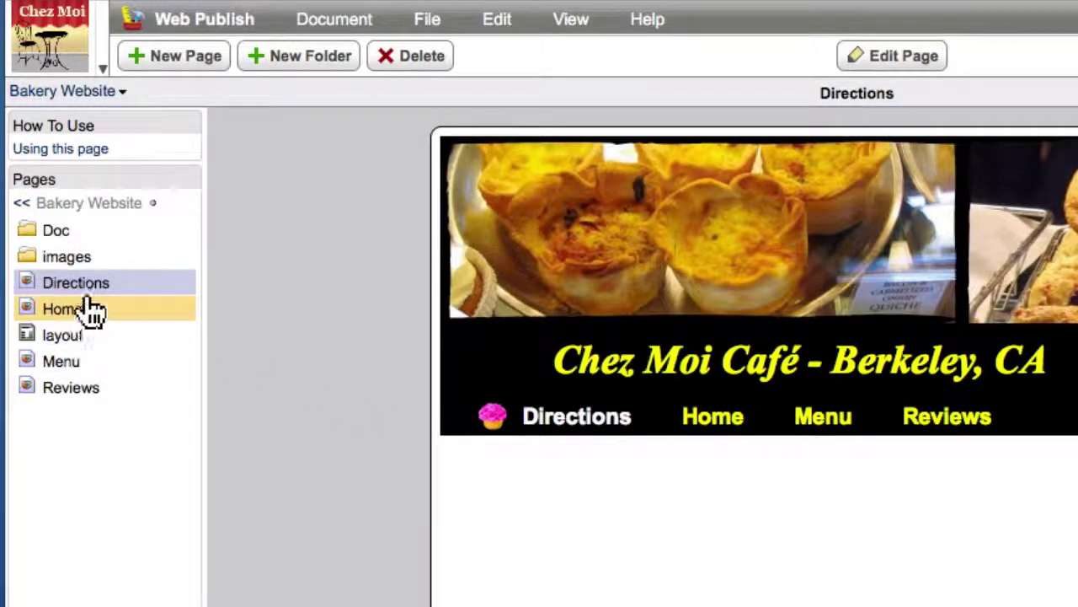
# Reorder the site's pages by moving Directions below Reviews and Home below layout
pyautogui.moveTo(92, 285); pyautogui.dragTo(75, 406)
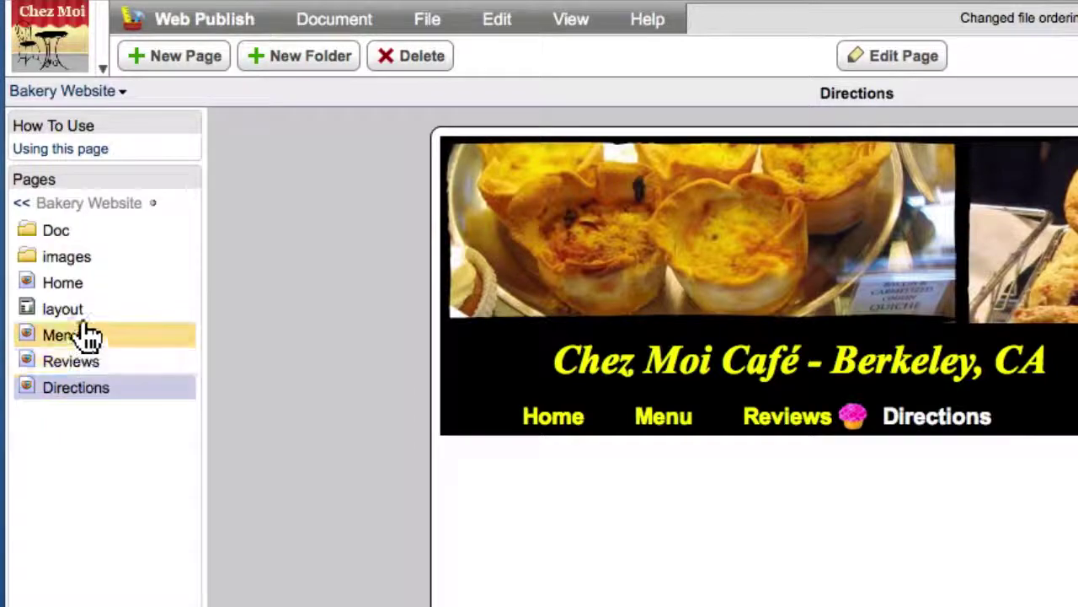
pyautogui.moveTo(79, 284); pyautogui.dragTo(78, 324)
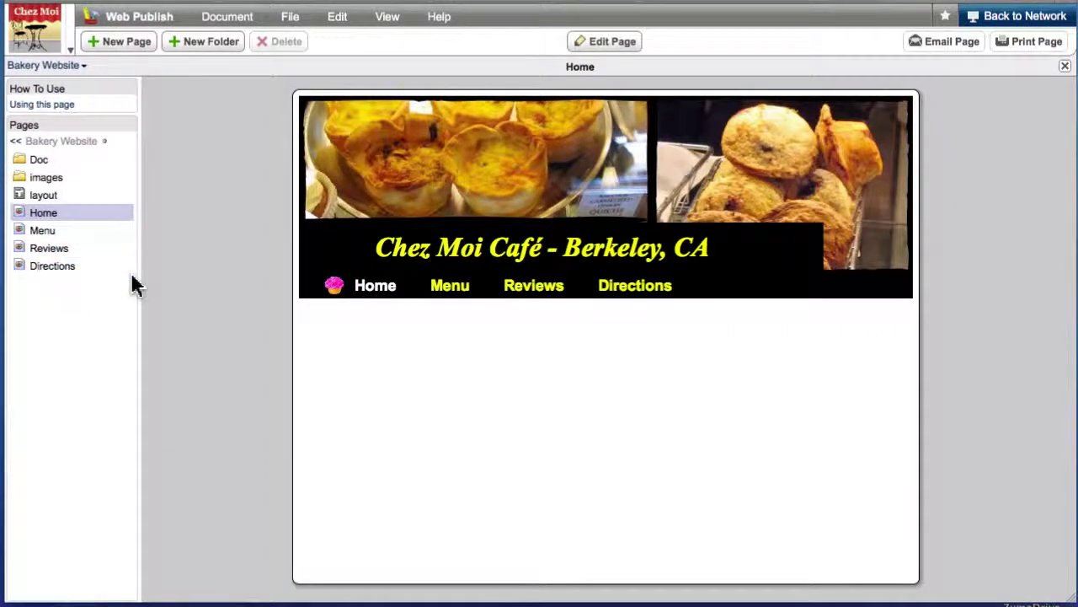
# Widen the spacing between the layout template's page navigation links, set the selected page indicator's custom positioning to 5, and save
pyautogui.click(88, 202)
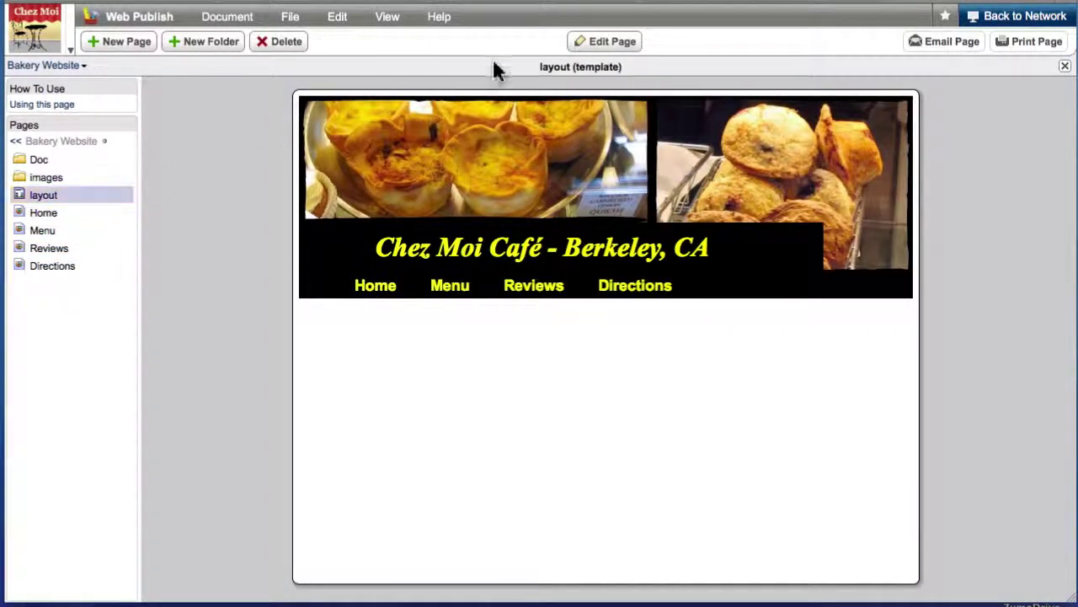
pyautogui.click(600, 42)
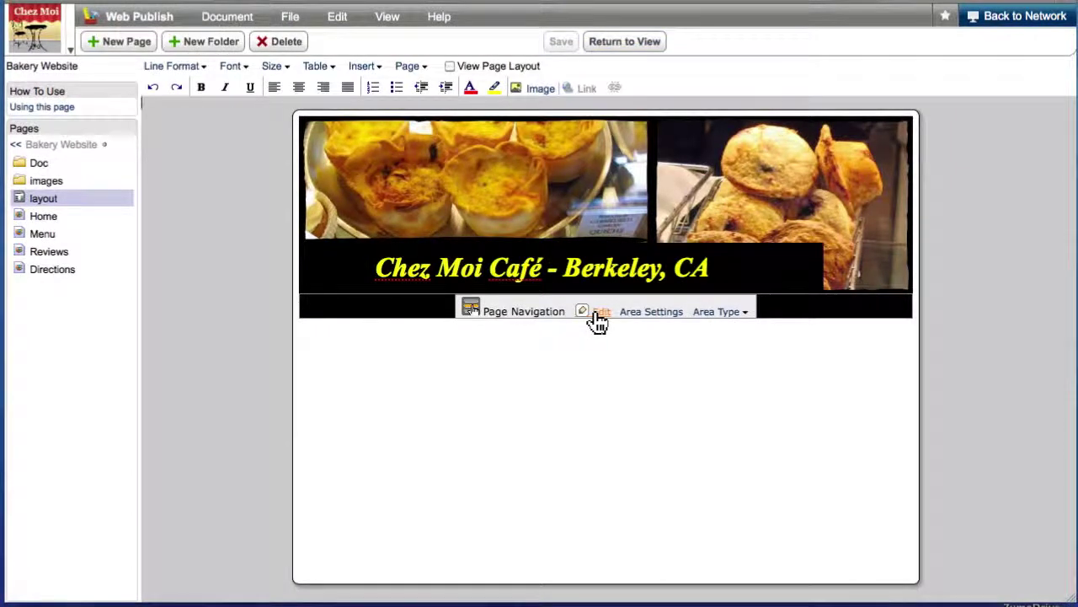
pyautogui.click(599, 313)
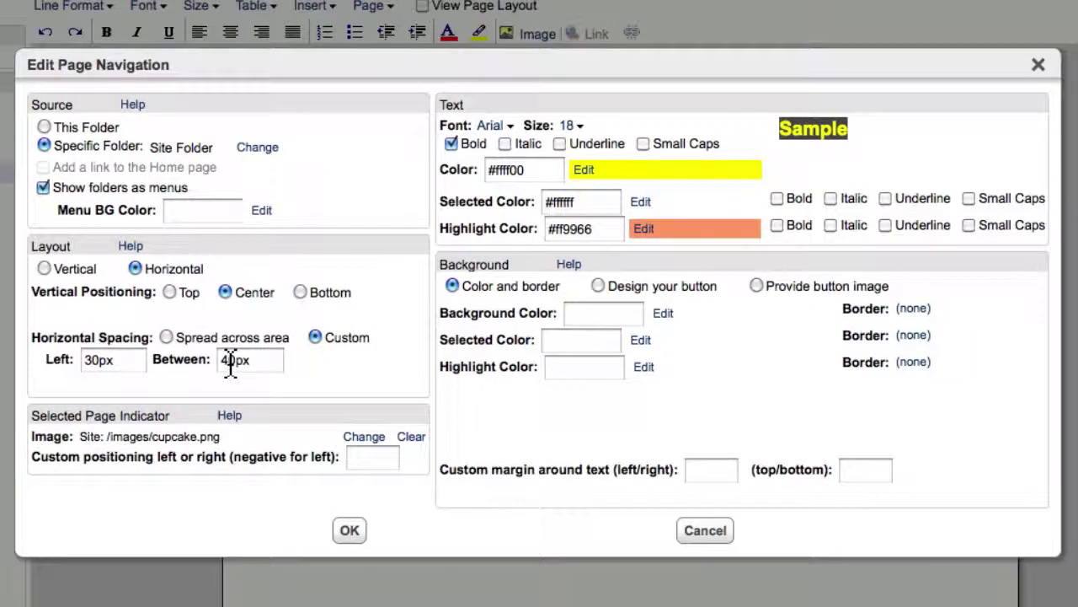
pyautogui.click(294, 344)
pyautogui.click(378, 459)
pyautogui.write('5')
pyautogui.click(352, 533)
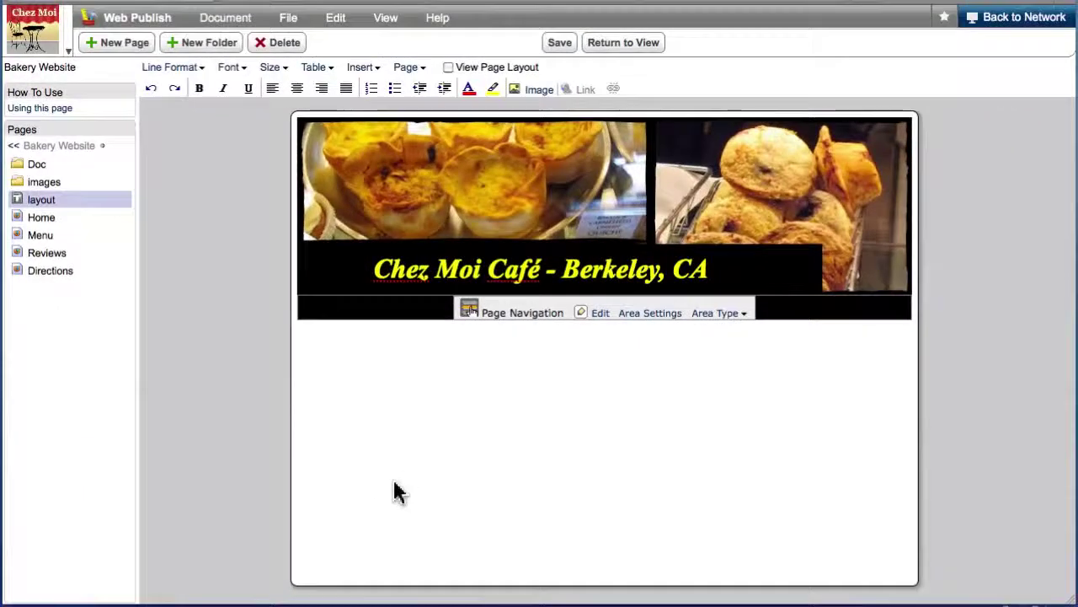
pyautogui.click(559, 43)
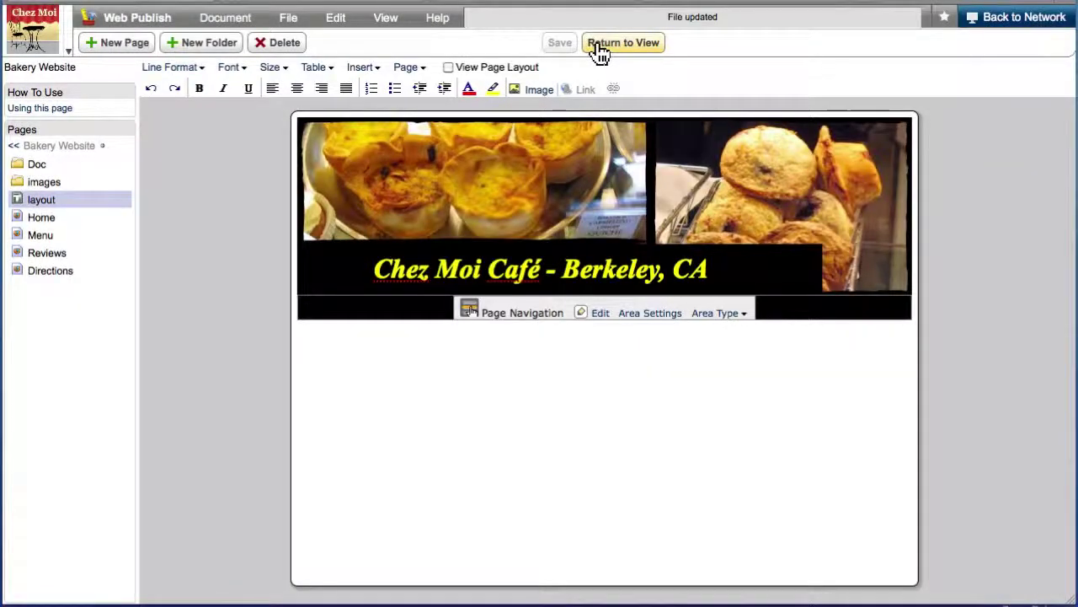
pyautogui.click(600, 49)
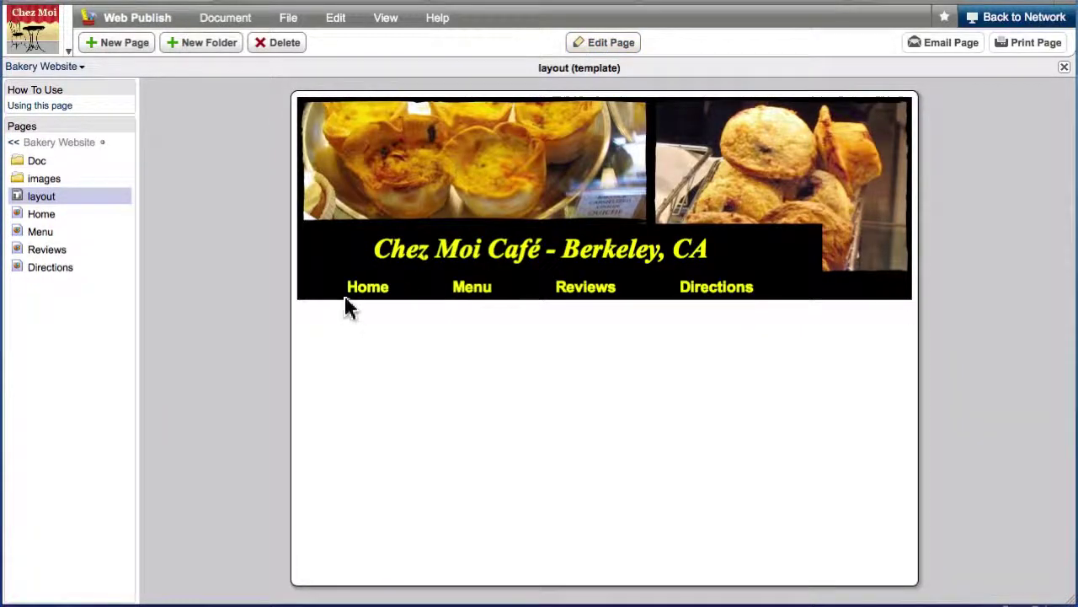
# Browse the Home, Menu, Reviews and Directions pages through the banner navigation to check the link spacing and cupcake indicator
pyautogui.click(352, 293)
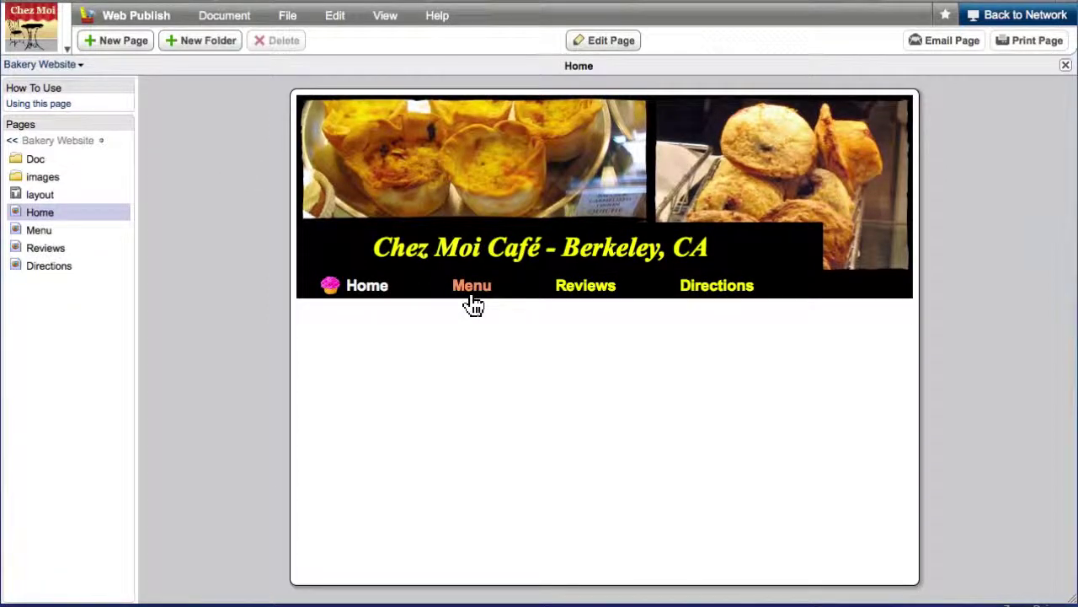
pyautogui.click(472, 291)
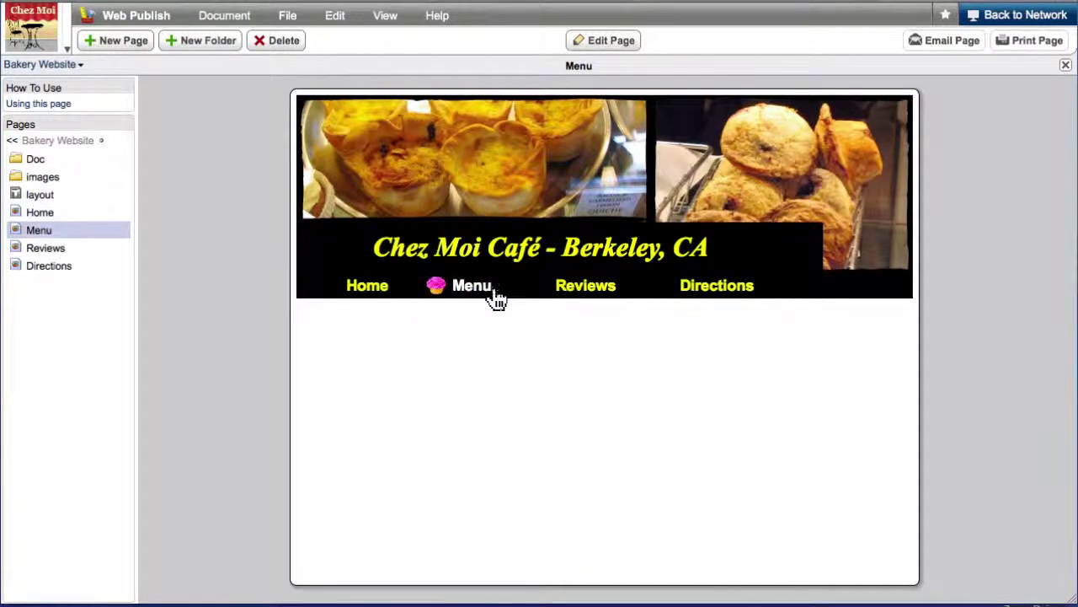
pyautogui.click(585, 302)
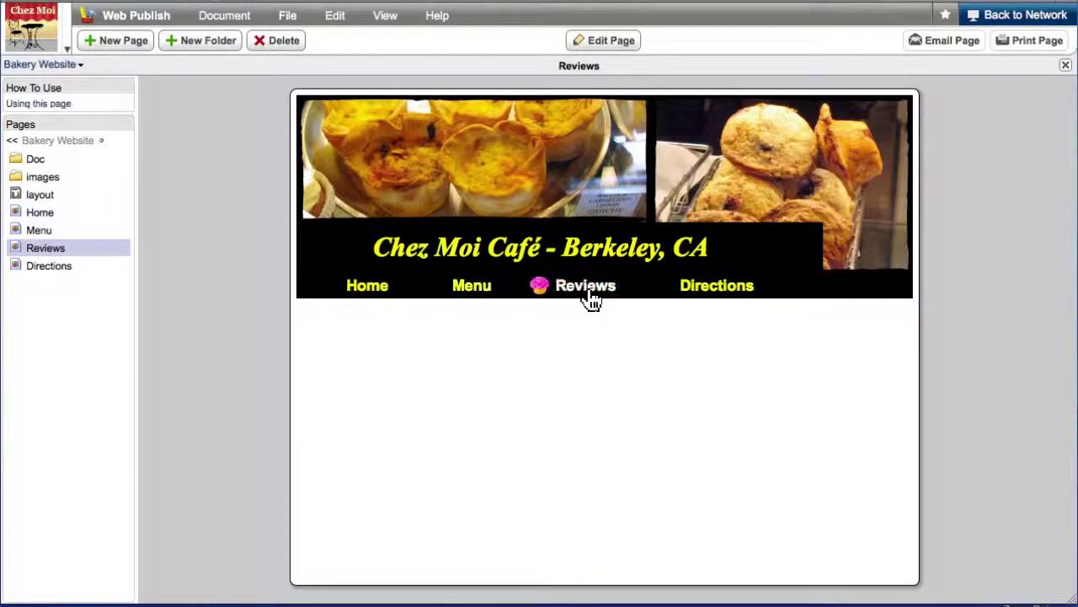
pyautogui.click(710, 291)
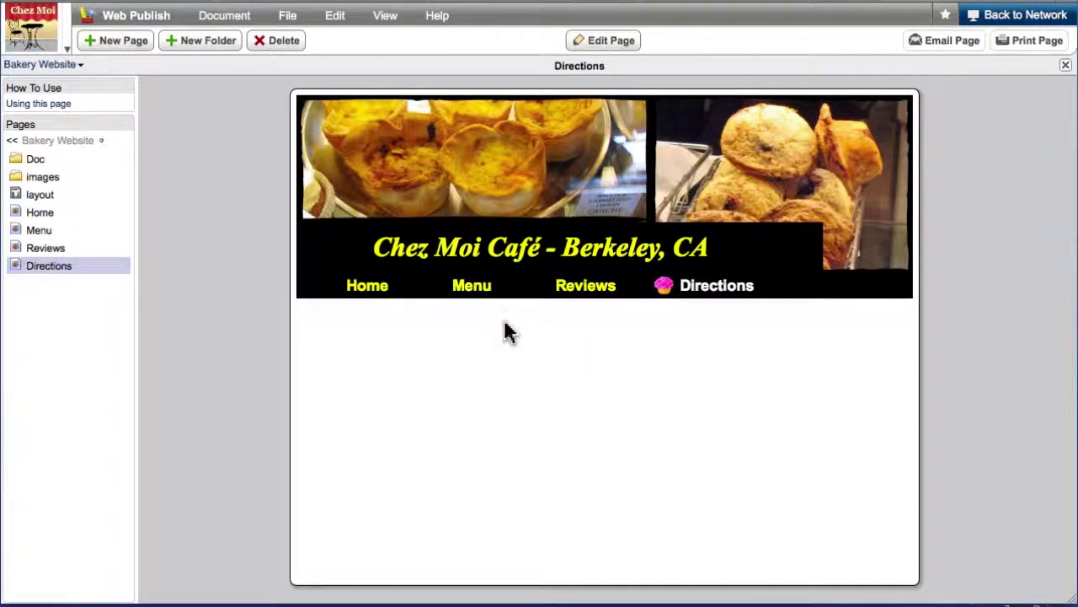
pyautogui.click(368, 297)
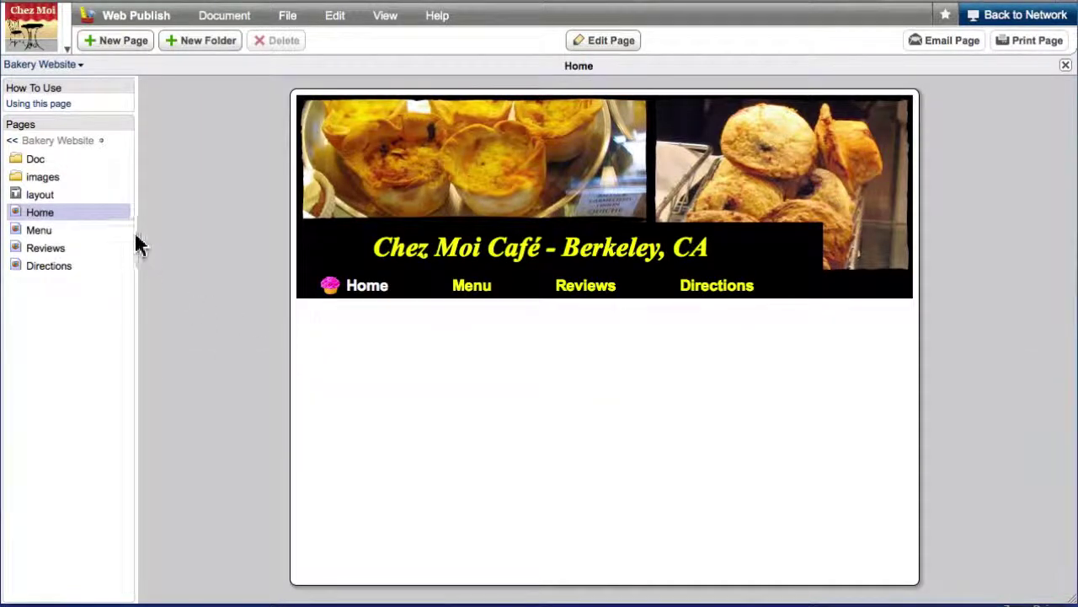
pyautogui.click(121, 197)
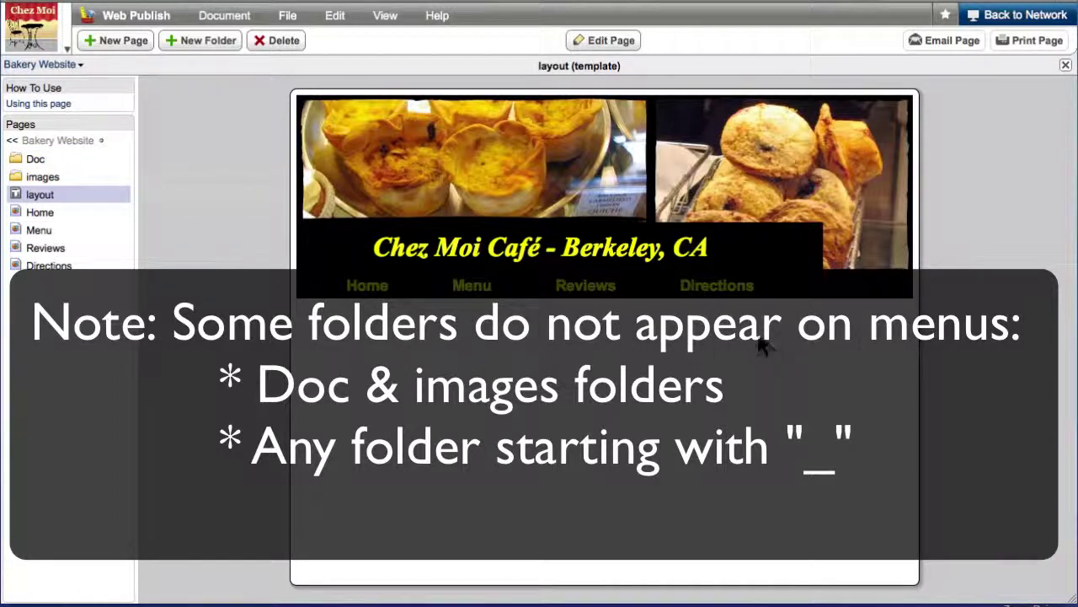
pyautogui.click(369, 288)
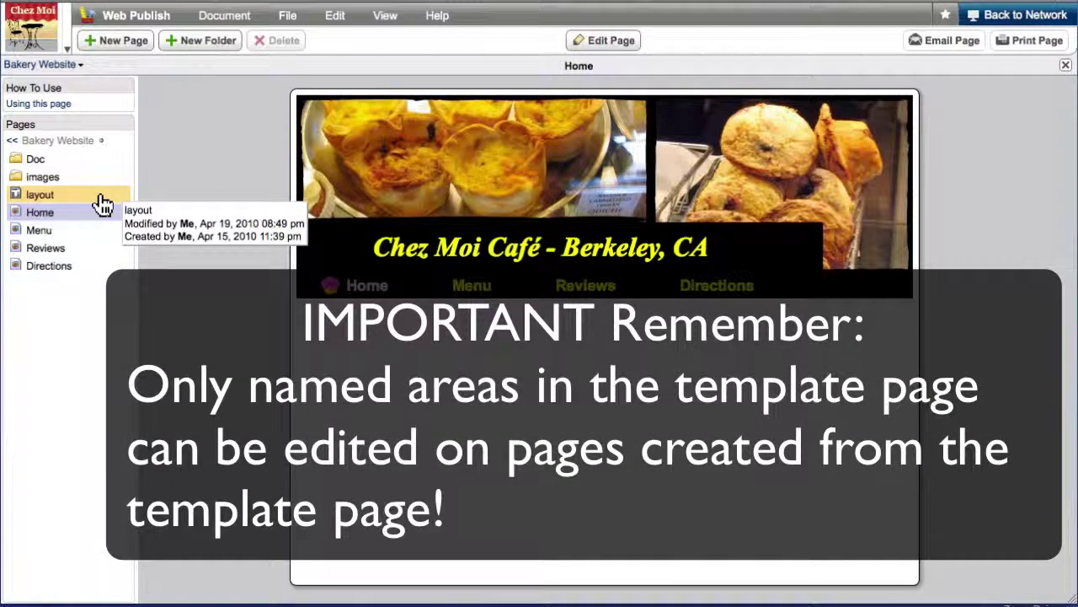
# Name the empty area below the page navigation in the layout template "content", save the template and leave editing
pyautogui.click(102, 203)
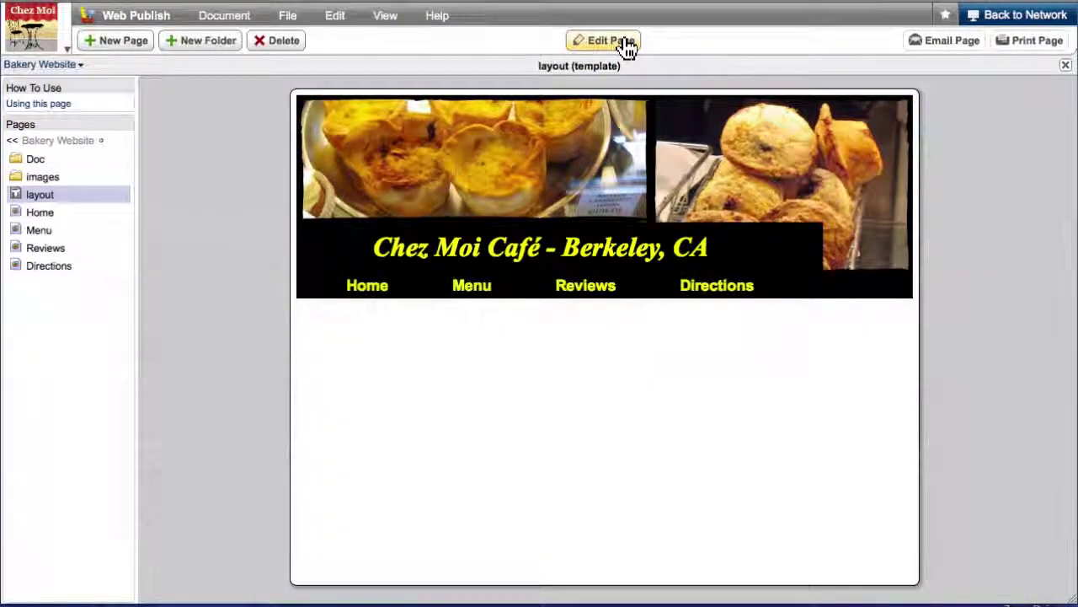
pyautogui.click(628, 48)
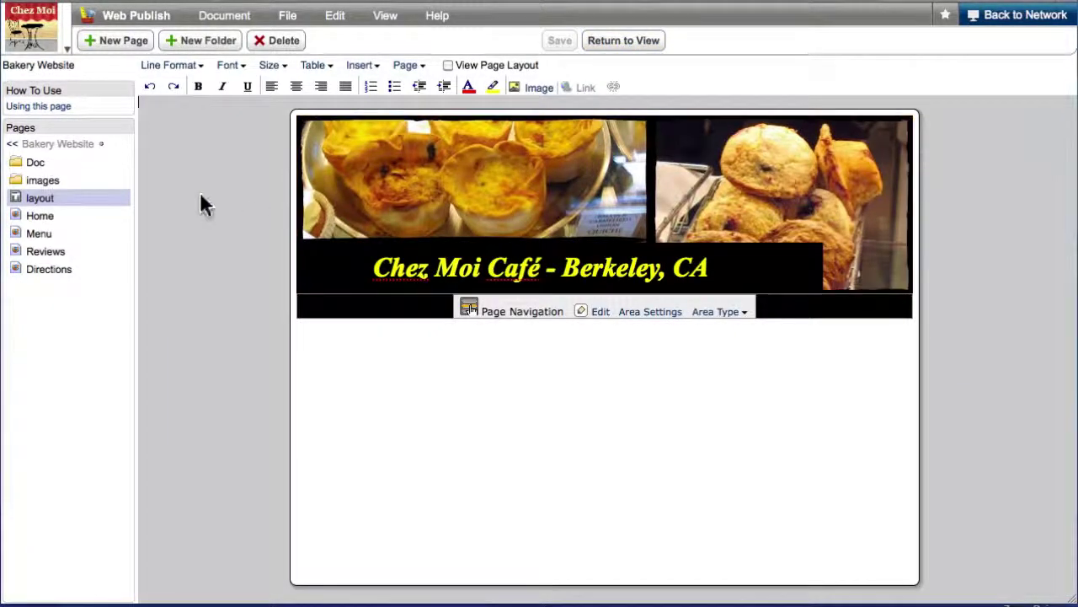
pyautogui.click(449, 67)
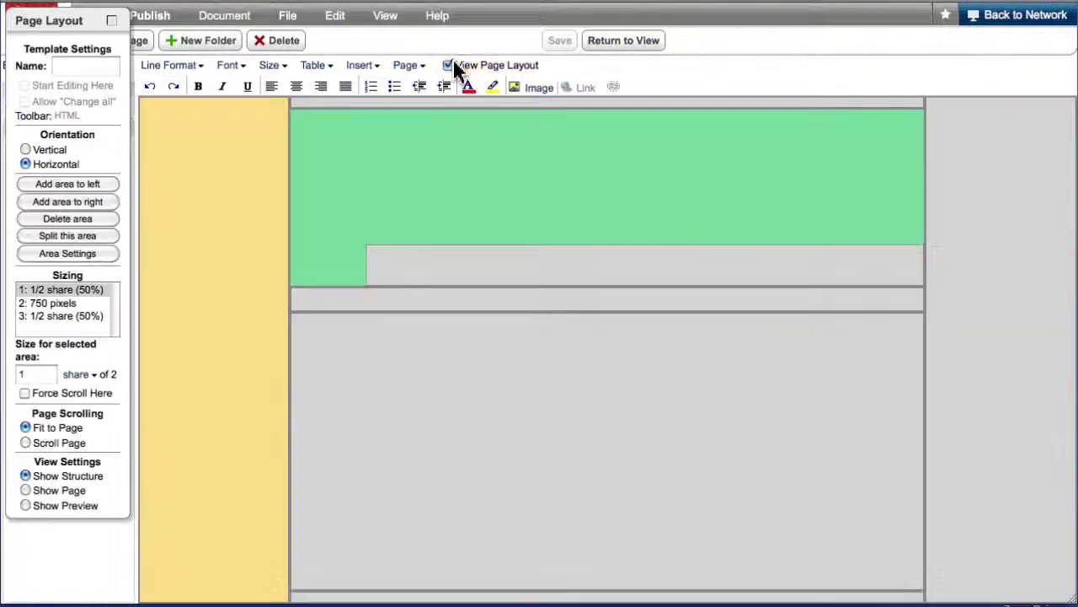
pyautogui.click(433, 452)
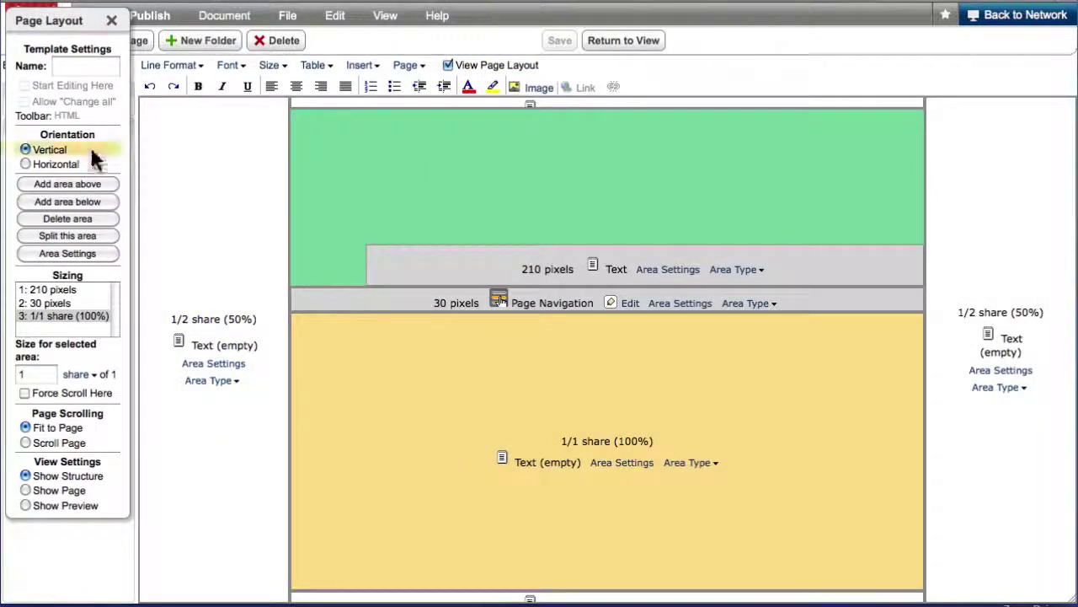
pyautogui.click(89, 67)
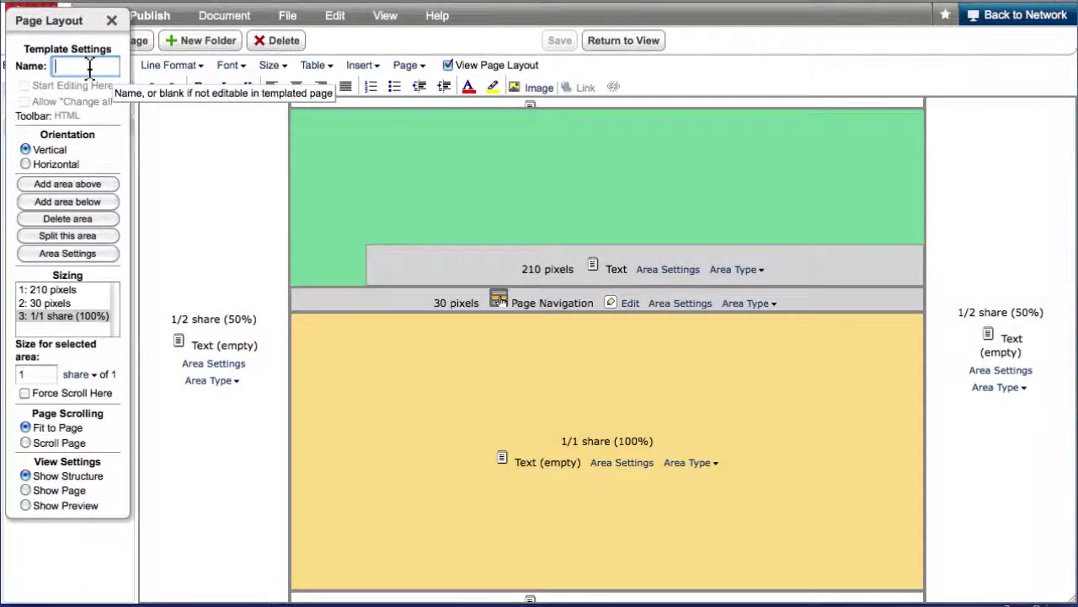
pyautogui.write('content')
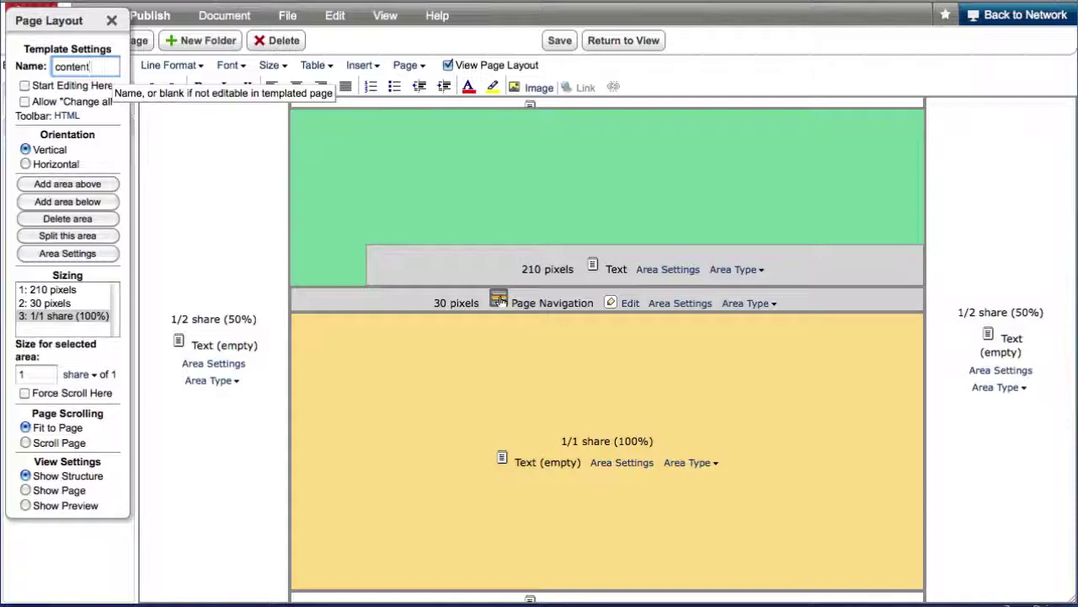
pyautogui.click(555, 42)
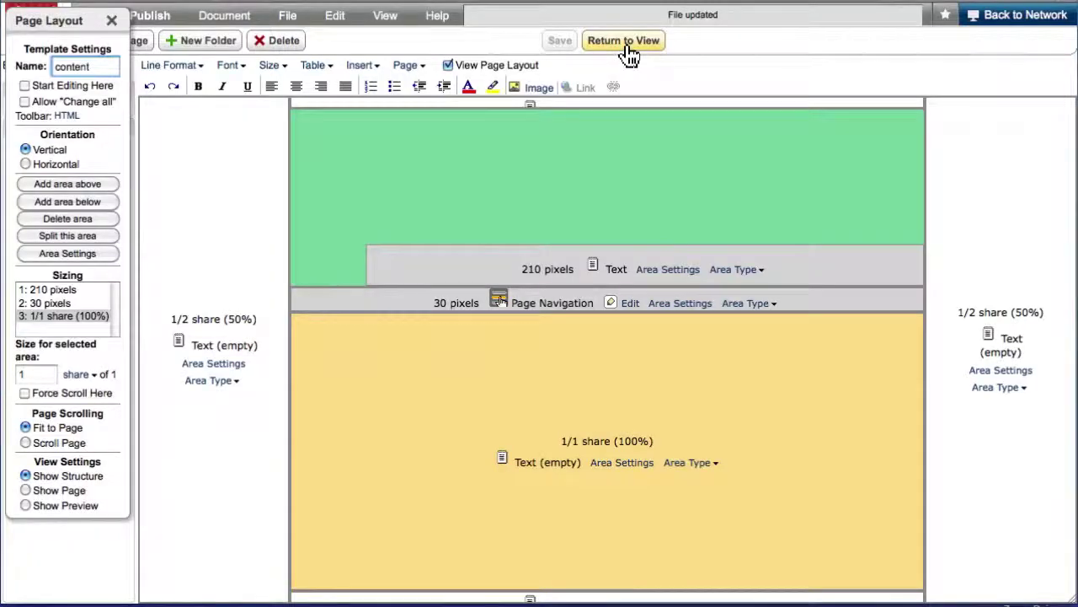
pyautogui.click(627, 47)
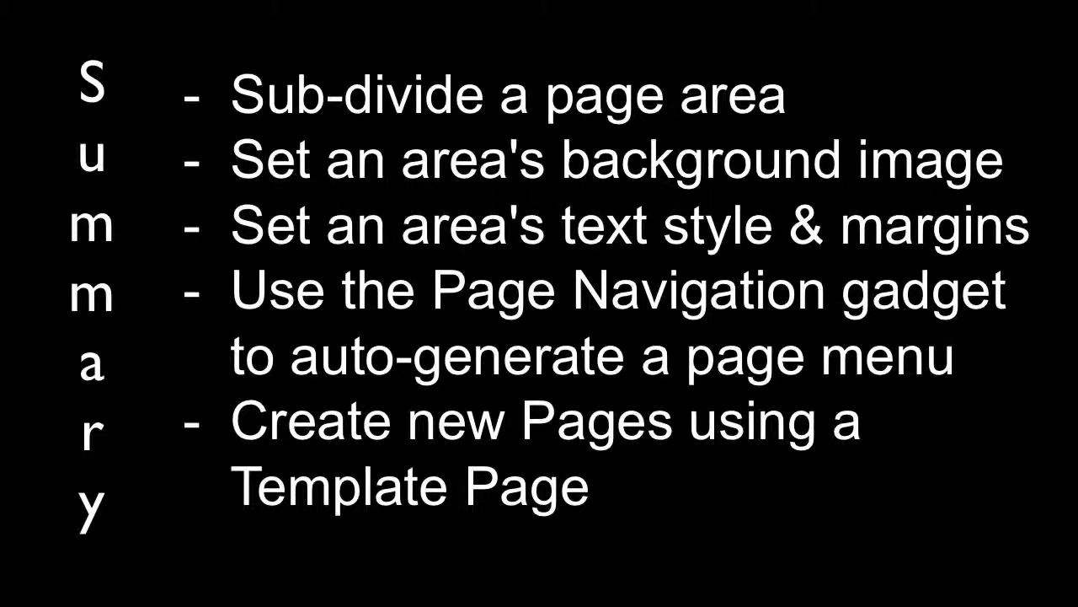